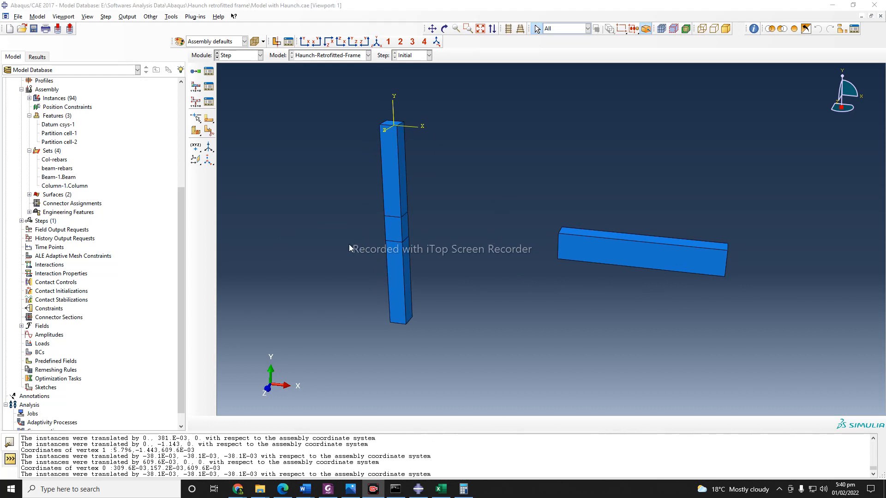
Step: Switch to the Assembly module
left_click(251, 58)
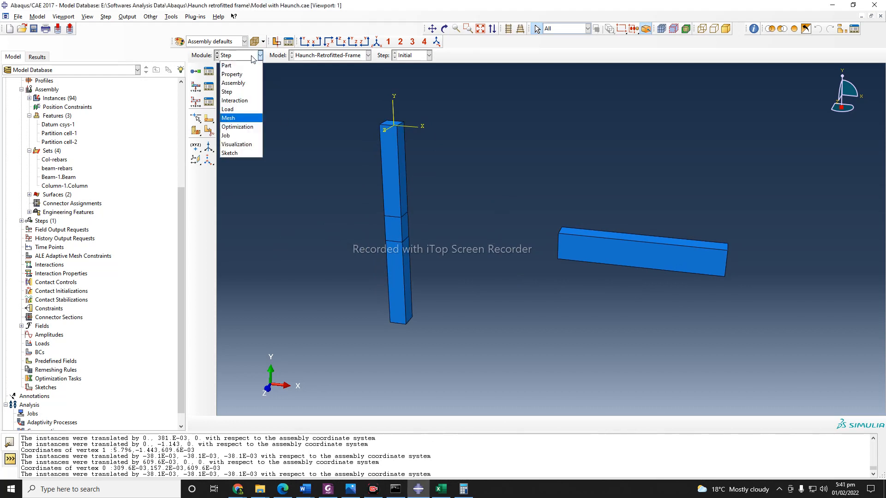
left_click(238, 83)
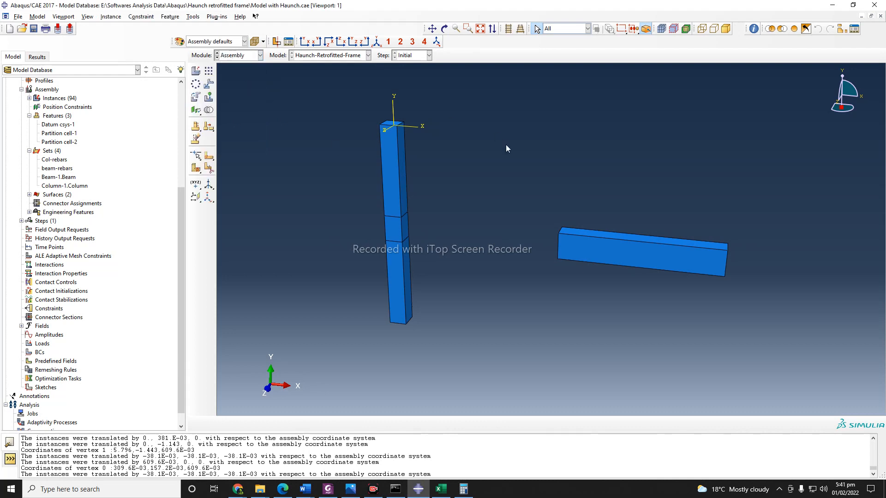
left_click(256, 56)
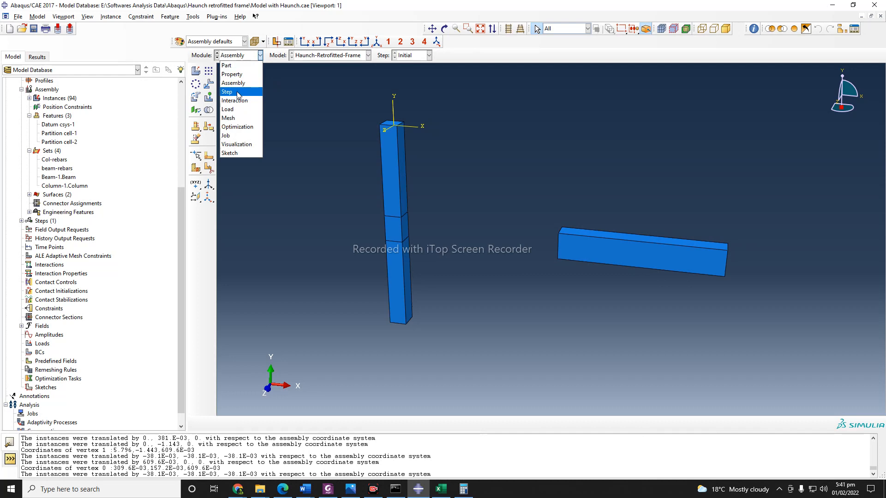
left_click(301, 99)
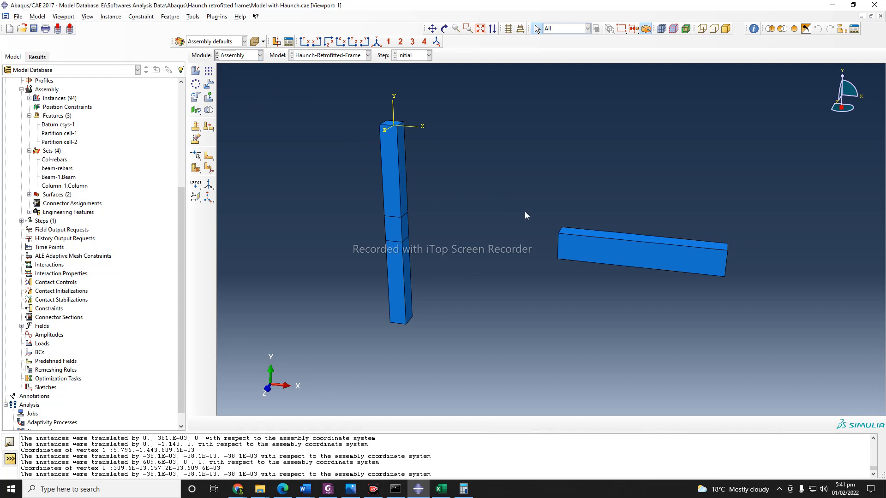
Step: Translate the beam and its reinforcement from the midpoint of the beam's near end edge to the midpoint of the column's joint edge
left_click(445, 29)
left_click_drag(538, 206, 482, 256)
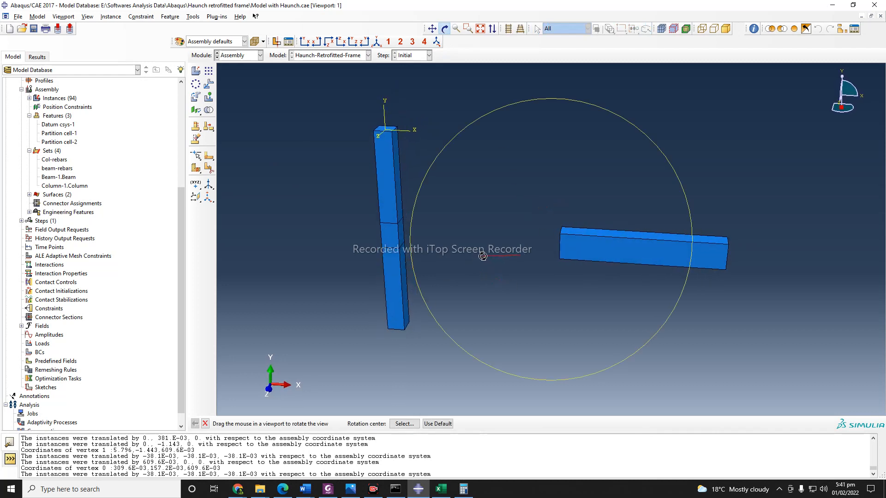
left_click(205, 423)
left_click(209, 84)
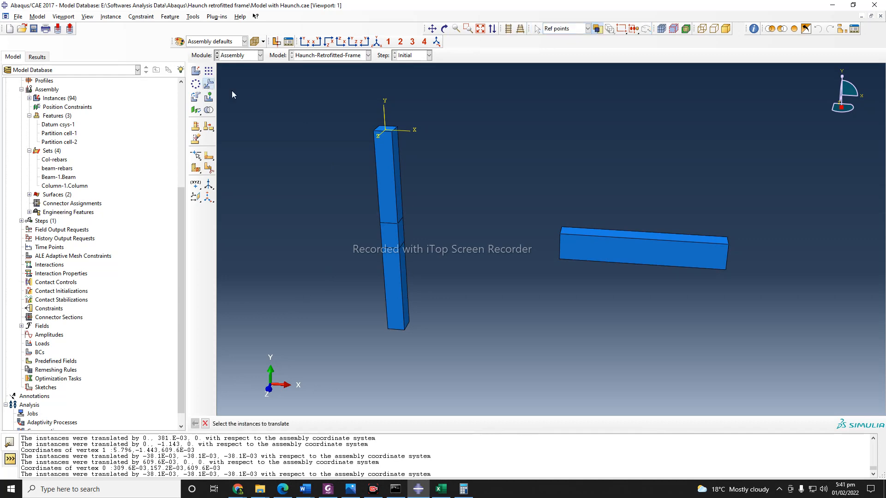
left_click_drag(503, 177, 734, 320)
left_click(300, 423)
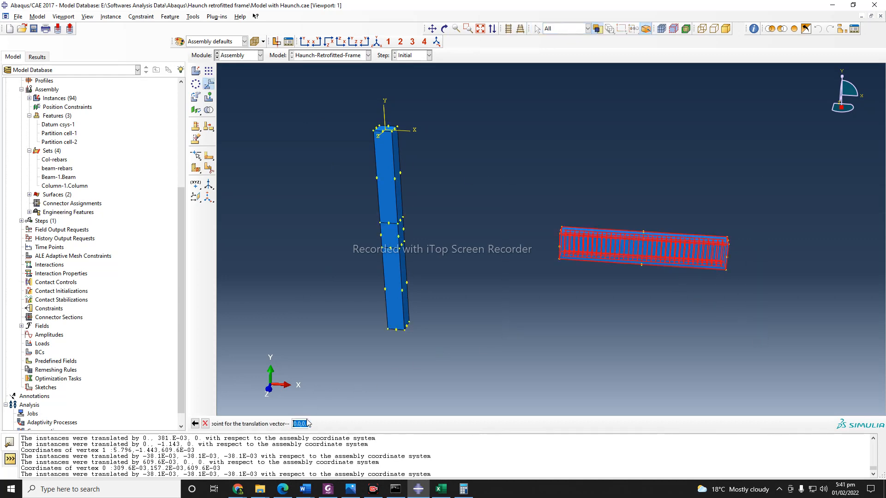
scroll(535, 278, "up", 5)
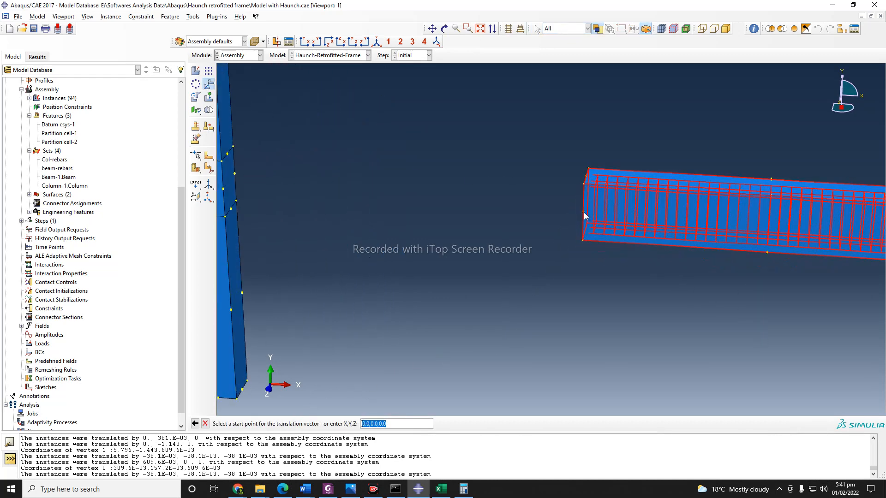
left_click(583, 212)
scroll(653, 285, "down", 2)
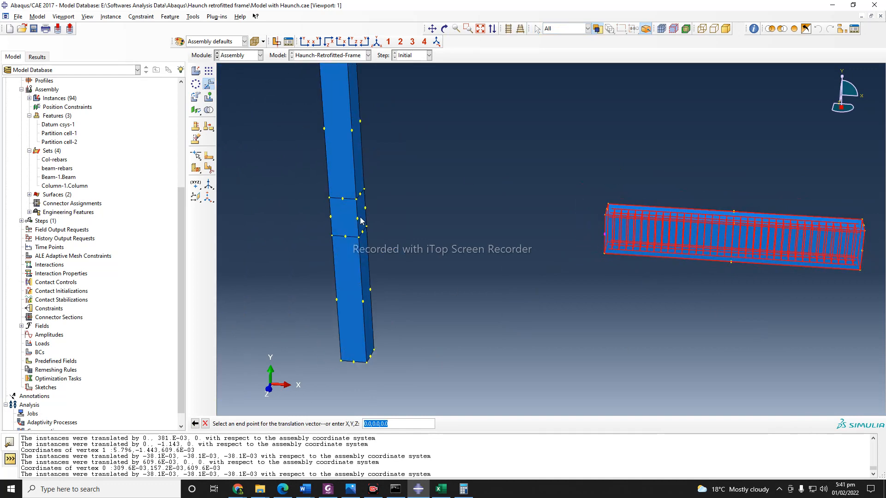
left_click(358, 220)
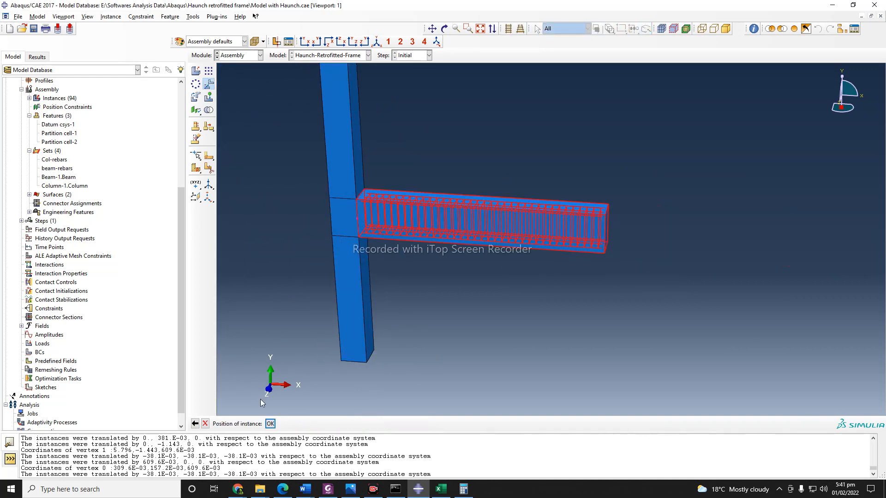
left_click(272, 424)
scroll(482, 311, "down", 2)
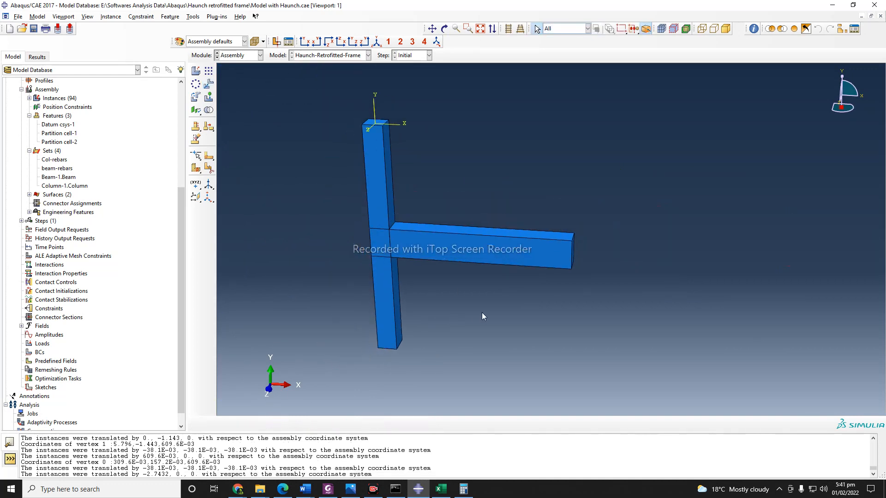
Step: Switch to the Step module and open the Step Manager
left_click(444, 29)
left_click_drag(500, 202, 640, 222)
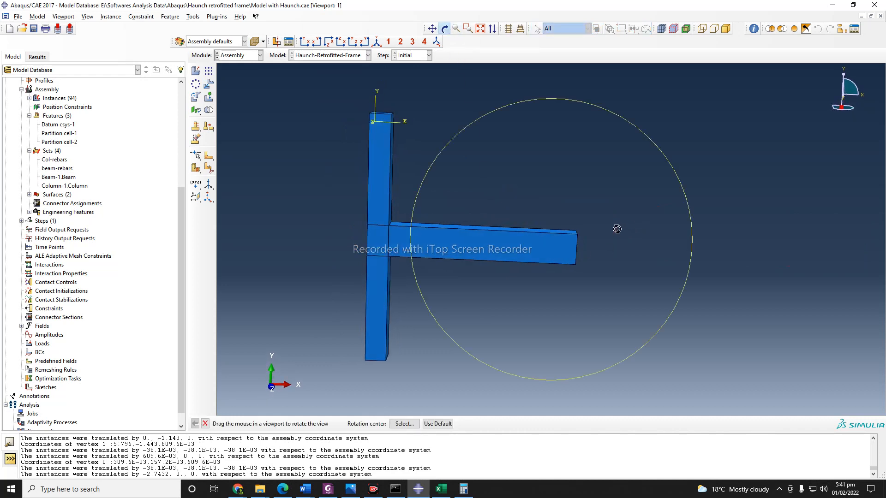
left_click(205, 423)
scroll(511, 339, "down", 1)
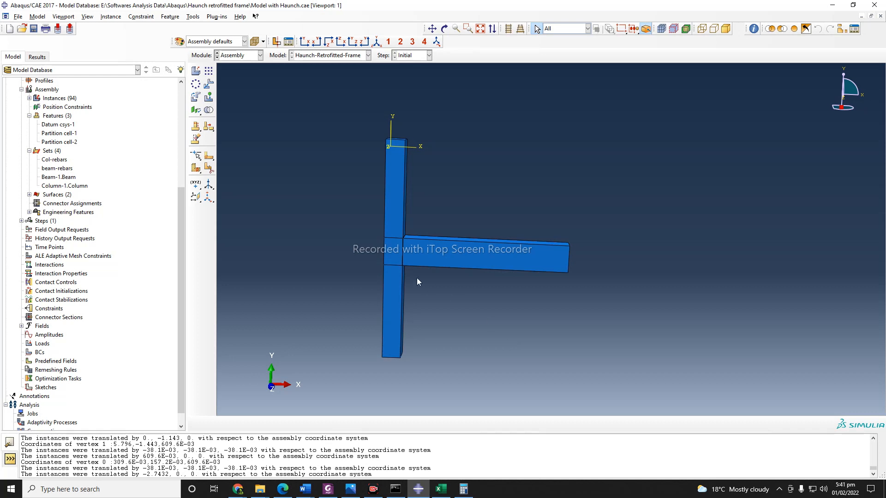
left_click(233, 54)
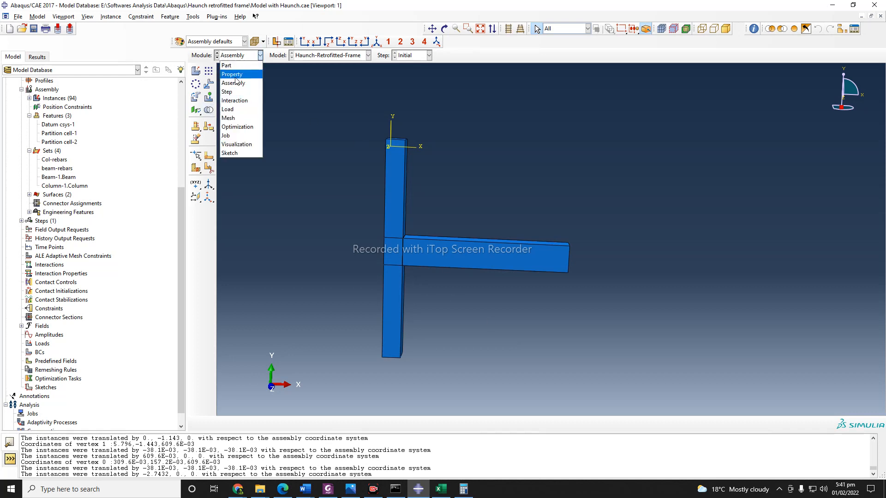
left_click(237, 96)
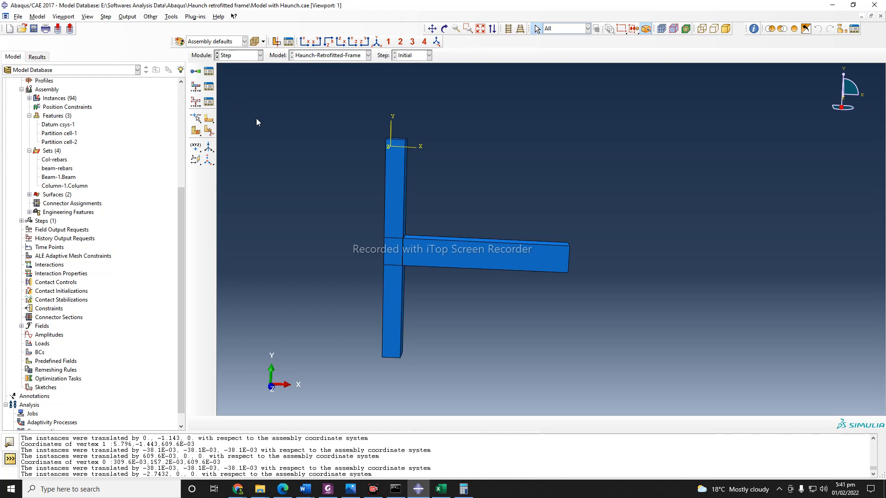
left_click(209, 73)
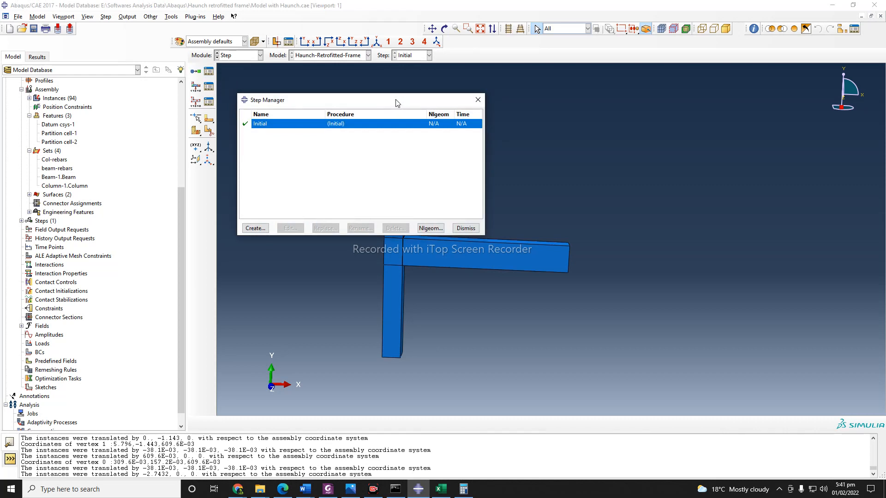
left_click_drag(396, 98, 481, 98)
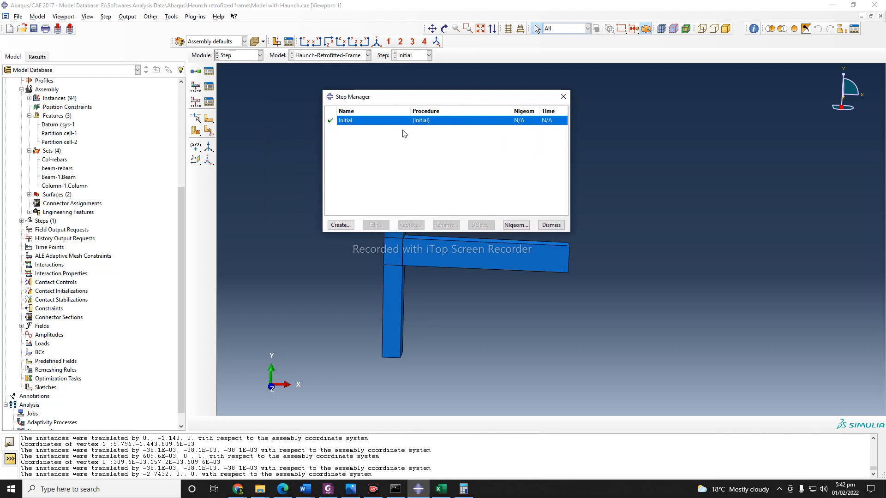
left_click(330, 121)
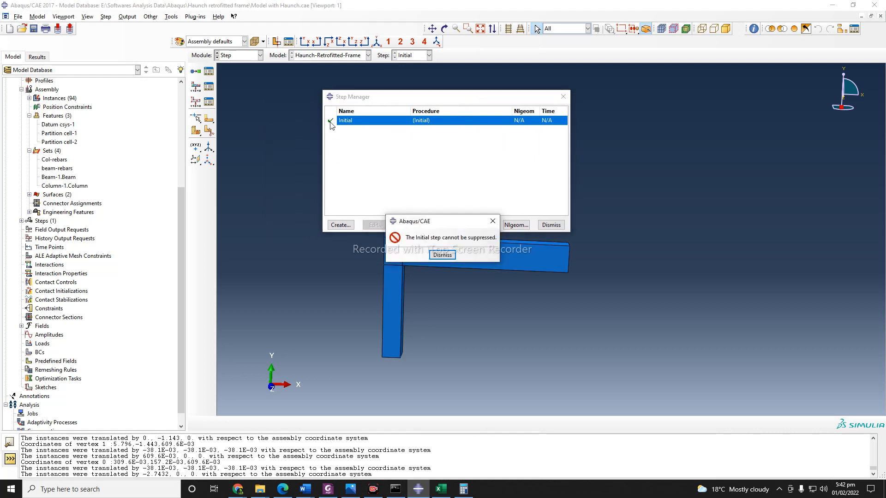
left_click(442, 257)
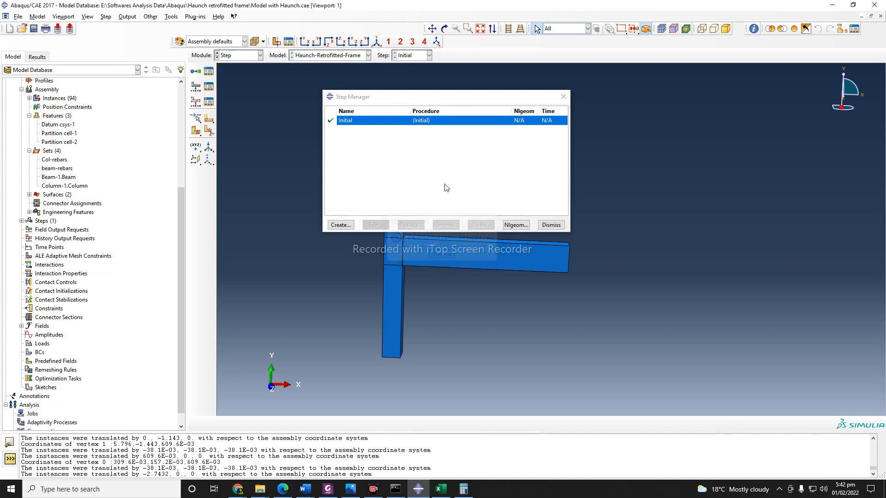
Step: Start creating an analysis step after Initial and name it "Monotonic loading"
left_click(345, 228)
left_click_drag(552, 103, 500, 113)
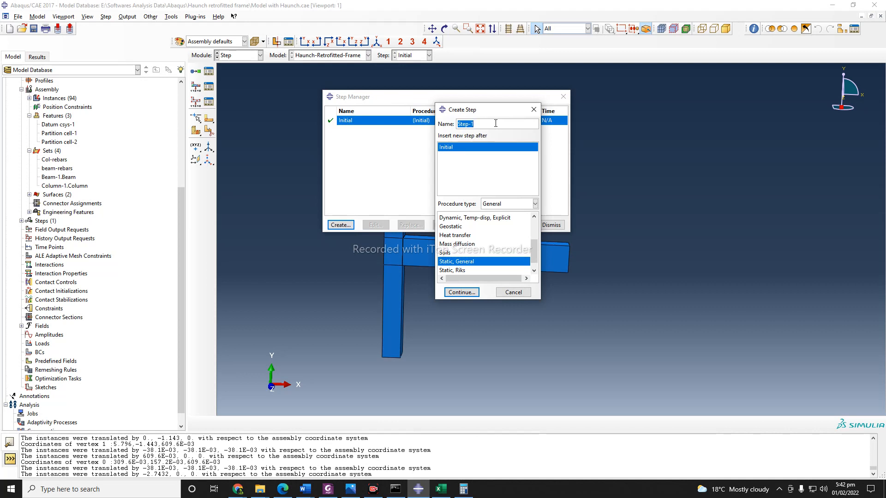
type("F")
key("BackSpace")
type("Monotonic loading")
left_click_drag(498, 111, 504, 99)
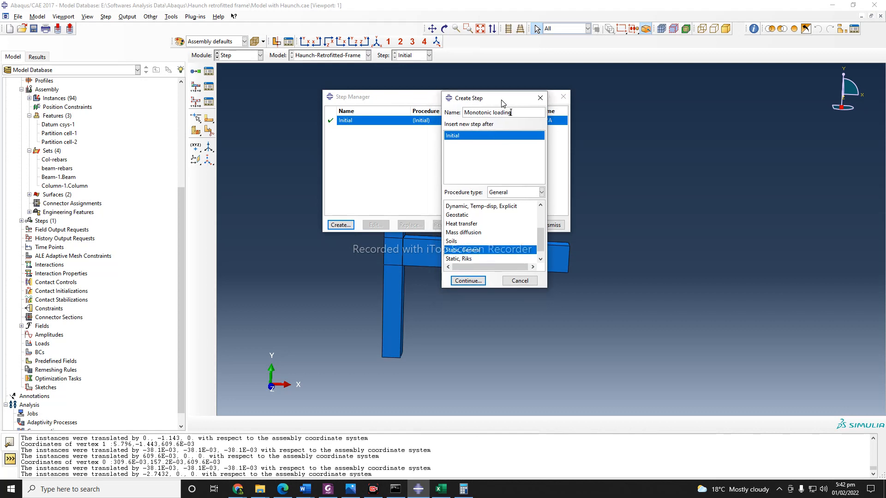
Step: Try the Linear perturbation procedure type for the new step and set it back to General
left_click(515, 195)
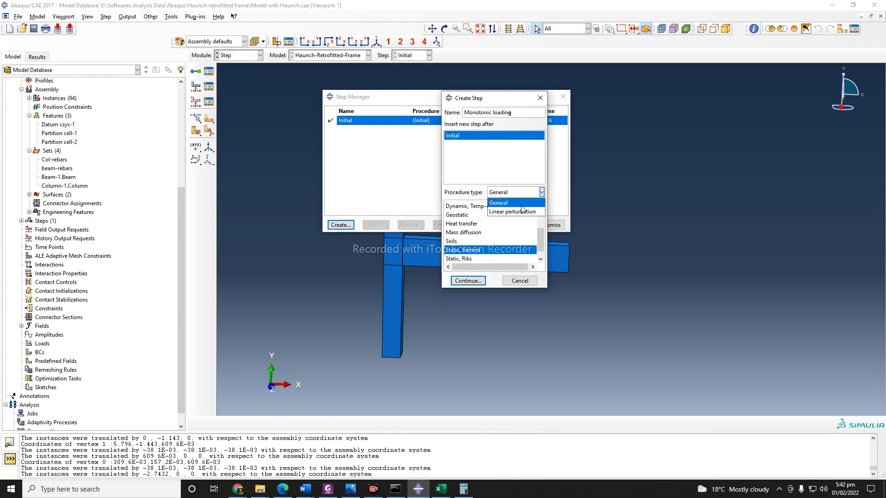
left_click(532, 195)
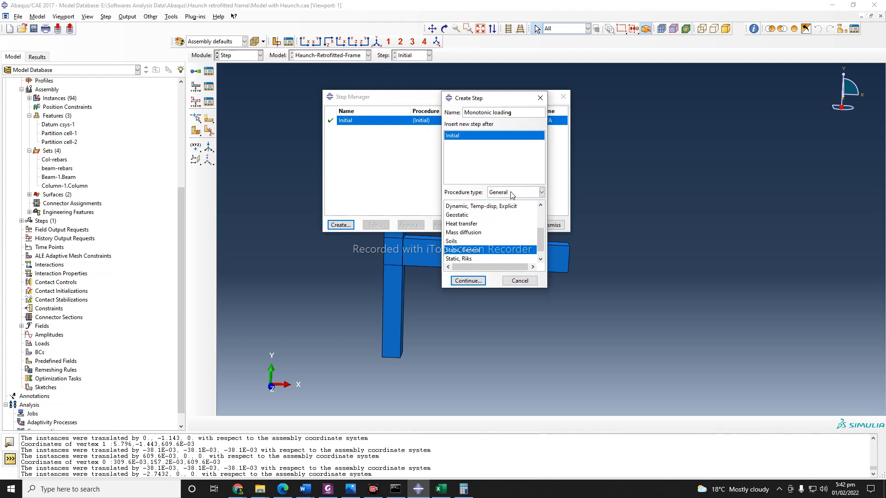
left_click(512, 195)
left_click(522, 210)
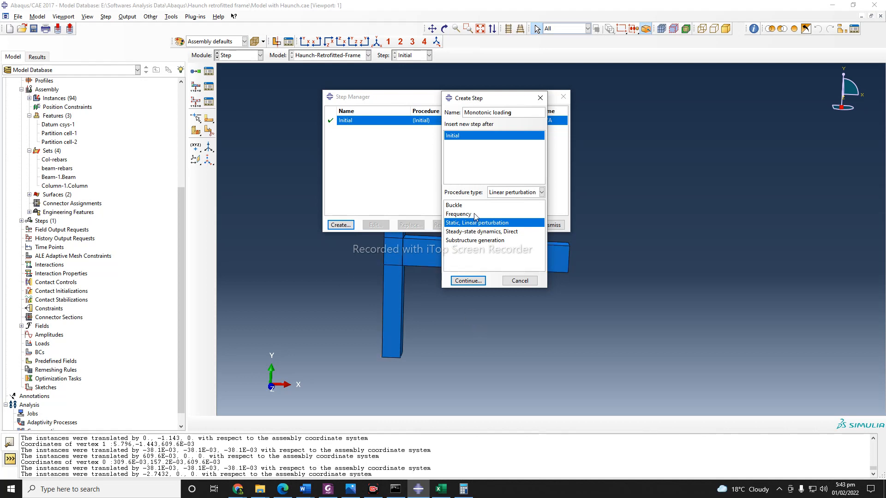
left_click(513, 193)
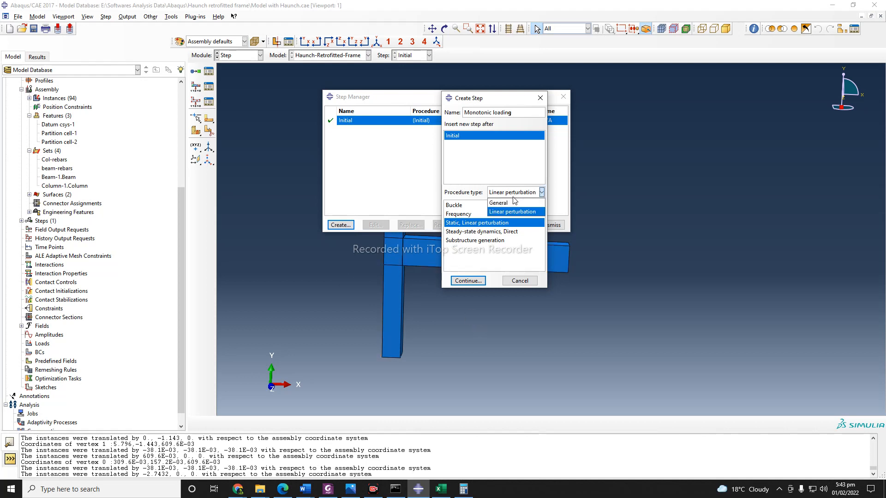
left_click(510, 201)
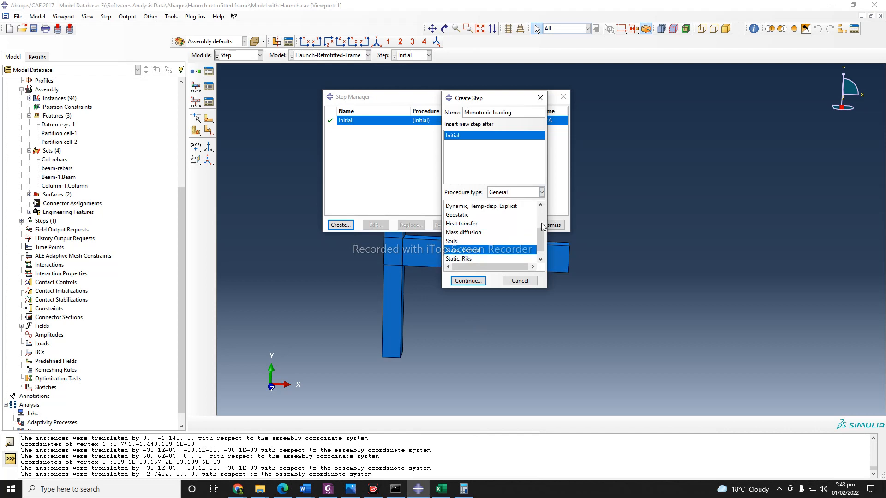
Step: Continue creating the Monotonic loading step with the Static, General procedure
left_click_drag(542, 246, 541, 249)
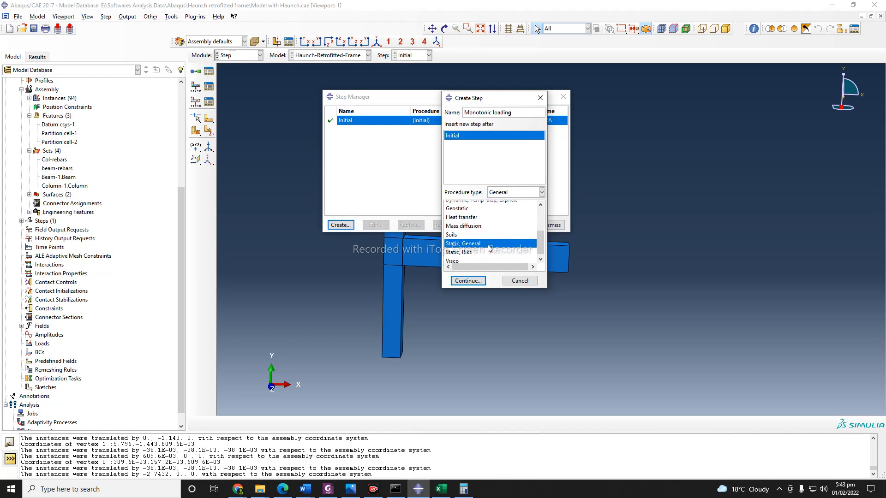
scroll(490, 249, "up", 3)
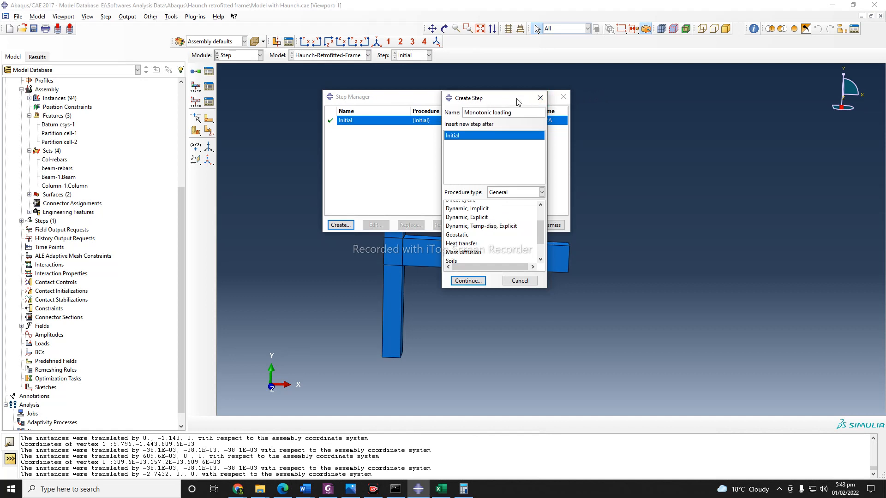
left_click_drag(516, 100, 652, 99)
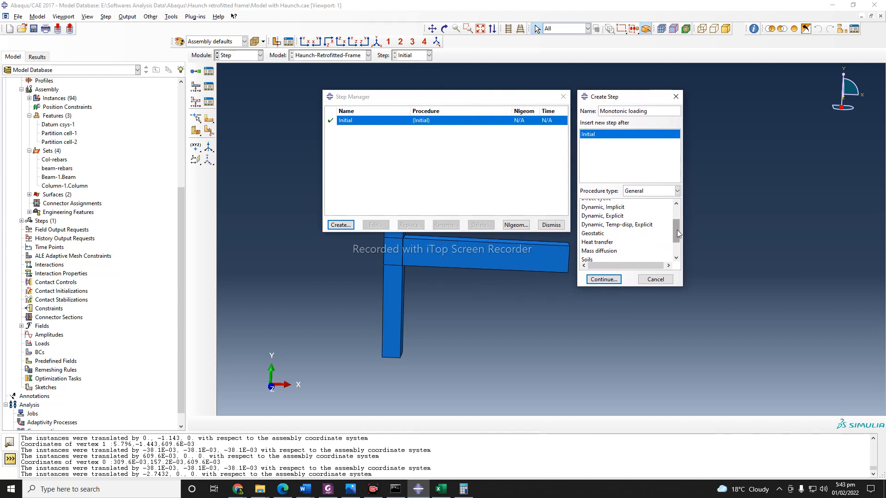
left_click_drag(676, 231, 675, 248)
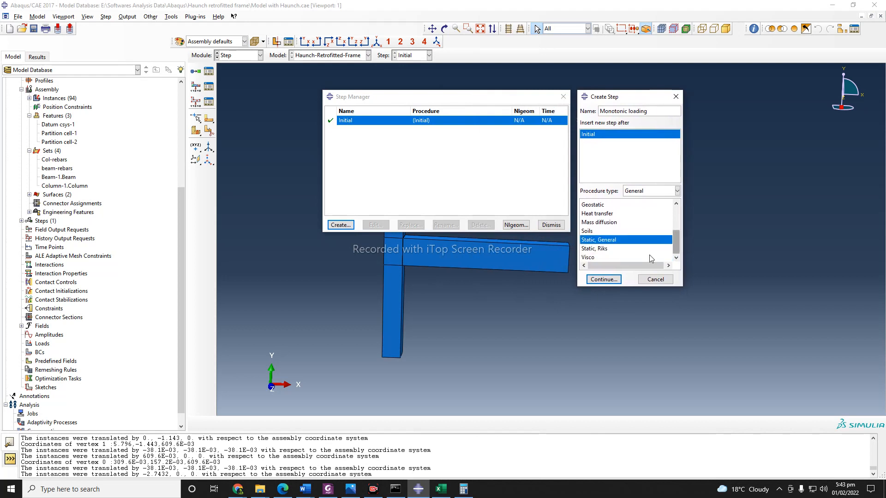
left_click(603, 279)
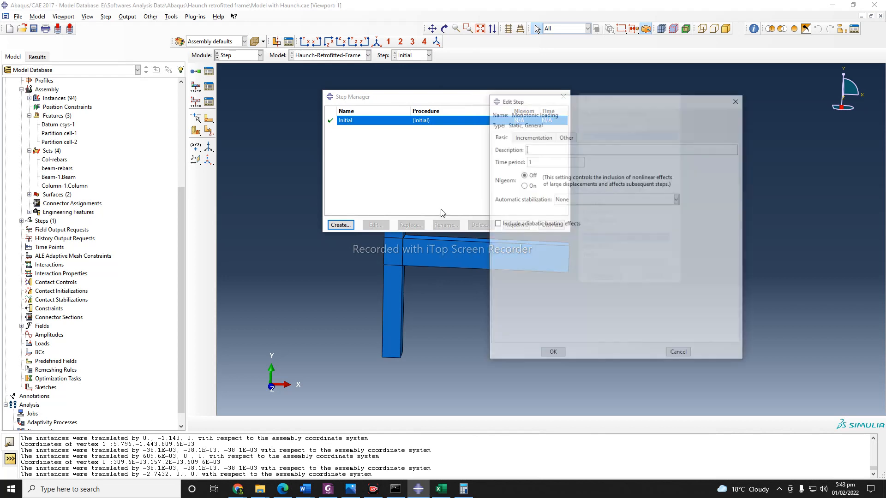
left_click_drag(602, 106, 615, 104)
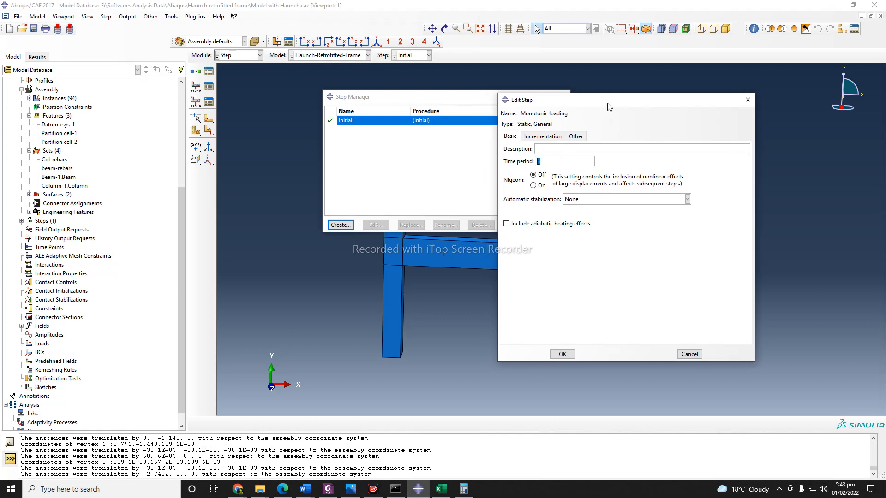
left_click_drag(616, 103, 684, 100)
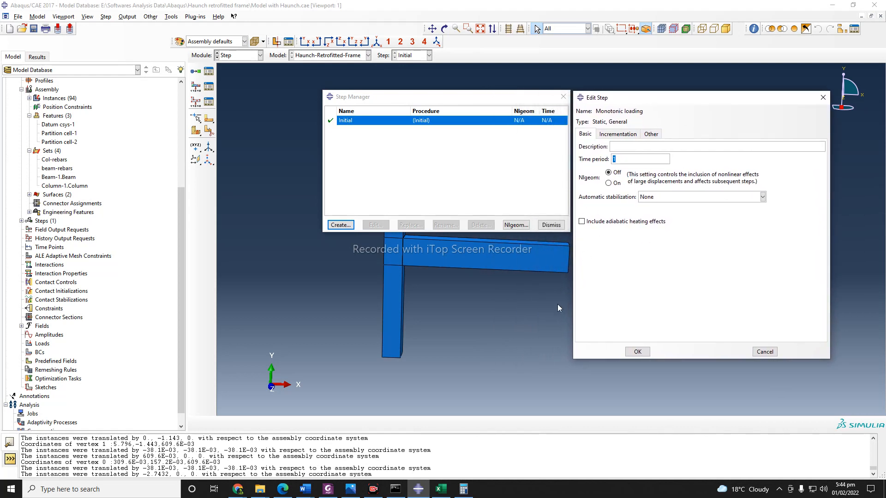
Step: Turn on Nlgeom for the Monotonic loading step and use fixed incrementation with a maximum of 100000 increments
left_click(636, 158)
left_click(620, 137)
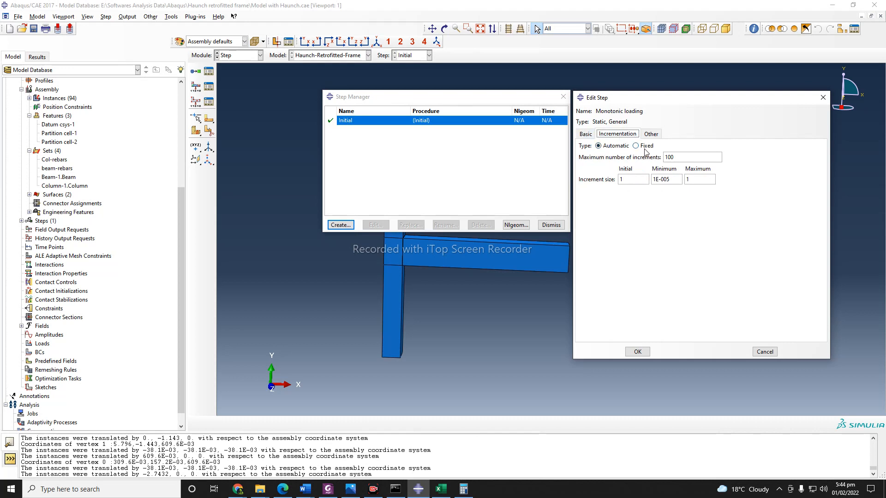
left_click_drag(688, 103, 689, 102)
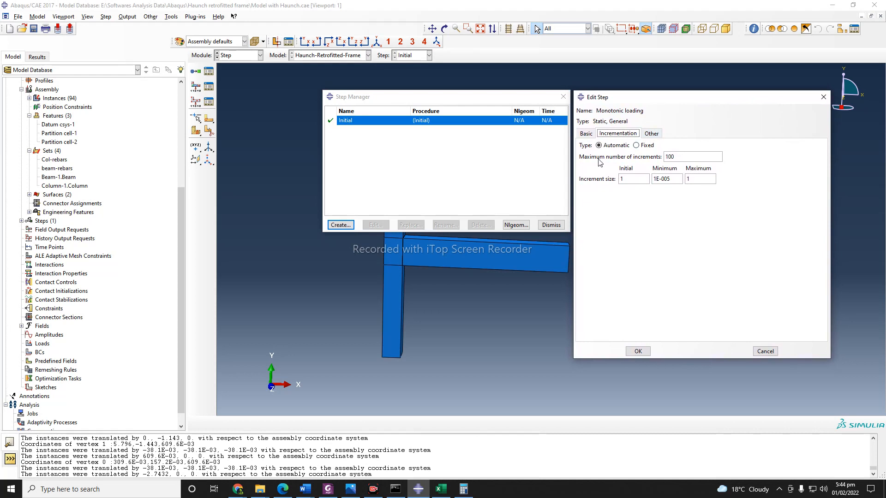
left_click(636, 146)
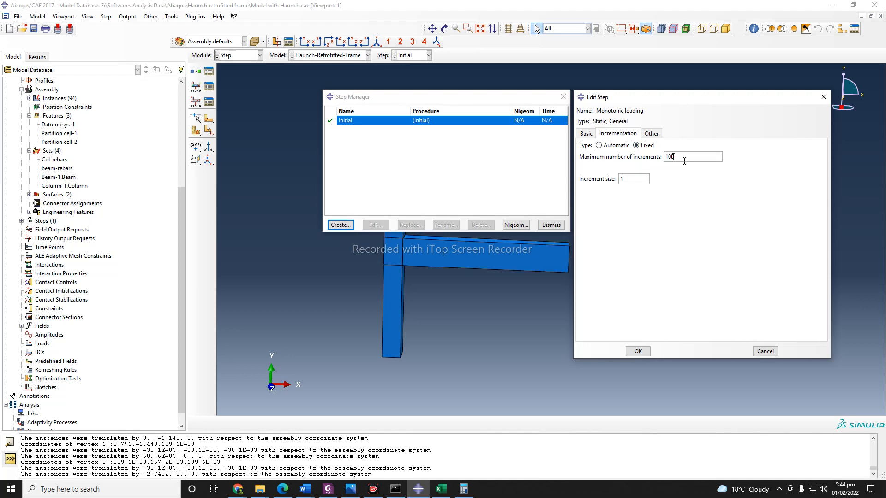
type("00000")
left_click_drag(683, 105, 694, 95)
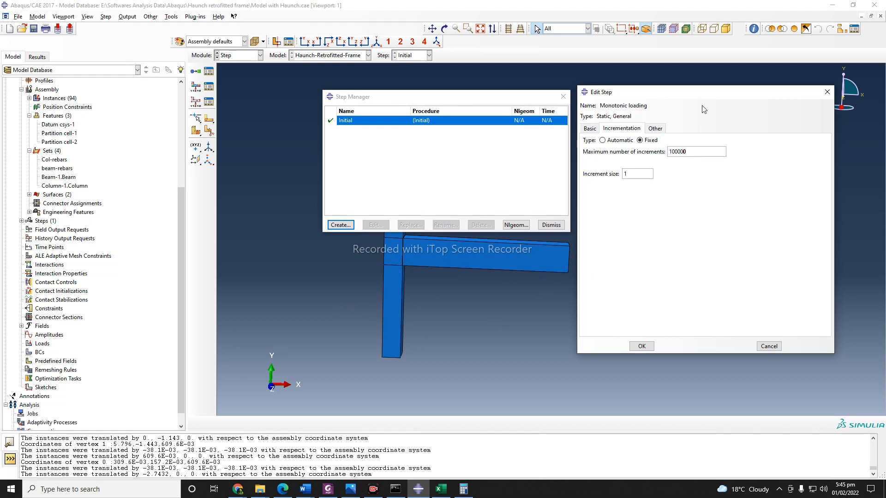
mouse_move(700, 97)
left_mouse_down()
mouse_move(690, 101)
mouse_move(701, 101)
left_mouse_up()
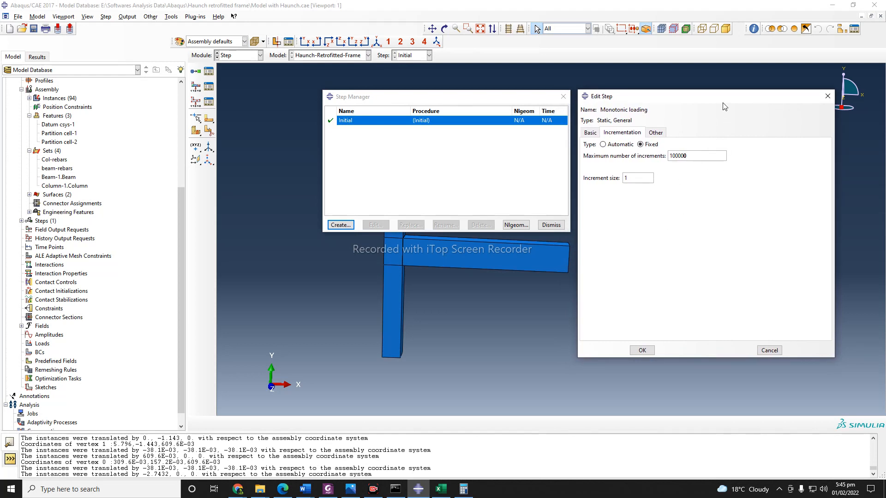
left_click_drag(722, 99, 713, 96)
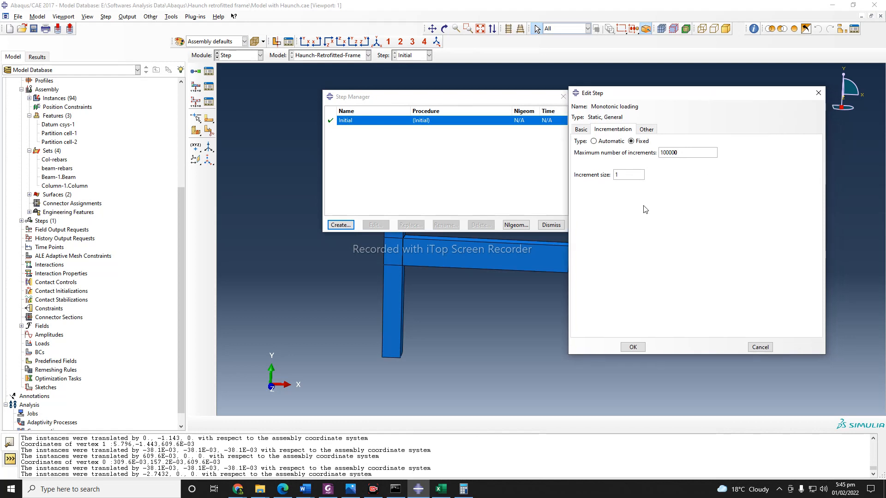
Step: Set the increment size to 0.01 and check it against the step's time period
double_click(630, 175)
type("0.01")
left_click(582, 130)
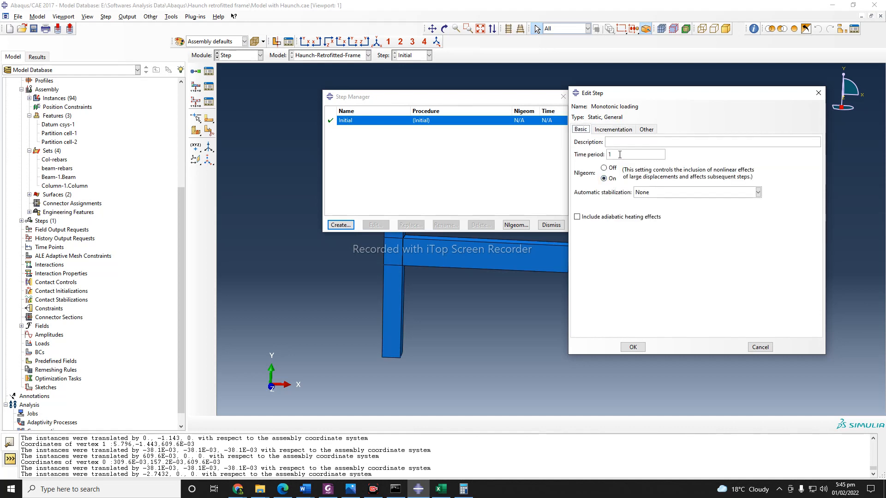
left_click(625, 130)
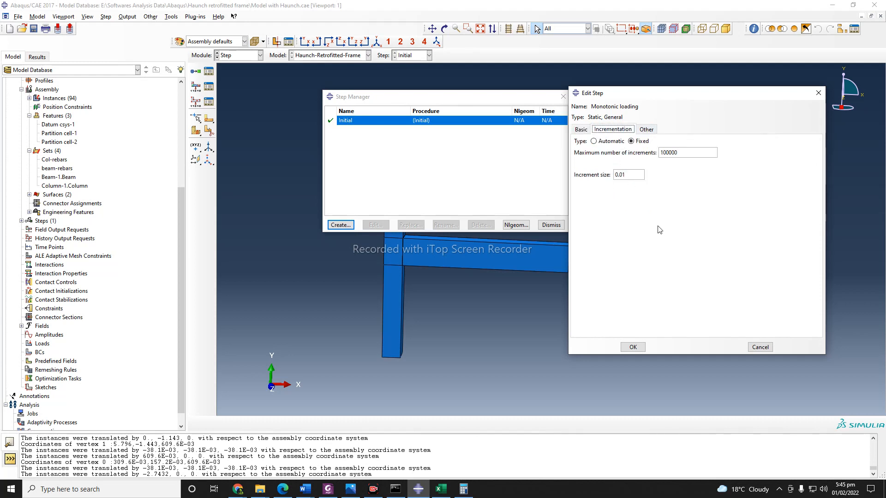
Step: Review the solver and solution technique settings, accept the Monotonic loading step and close the Step Manager
left_click(649, 129)
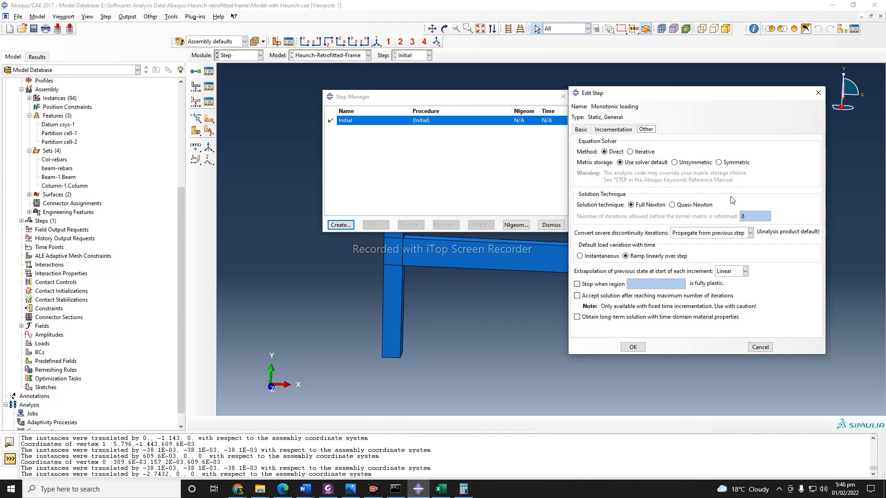
left_click_drag(700, 101, 709, 99)
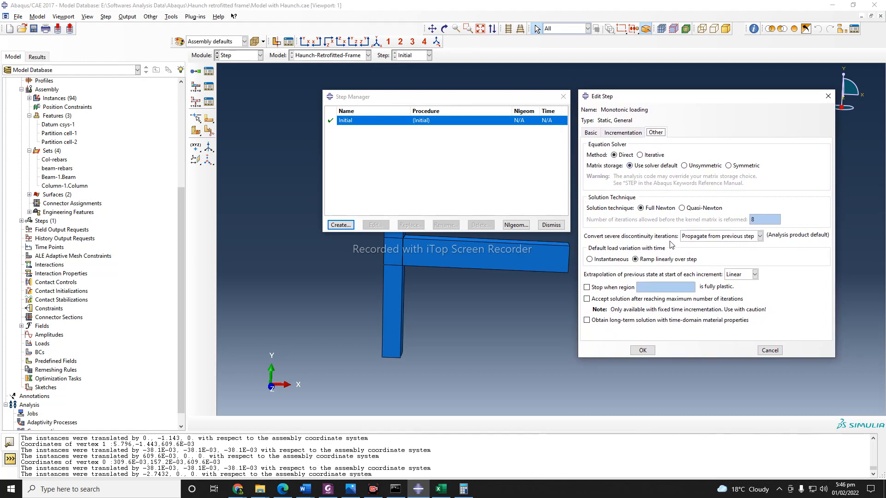
left_click(619, 132)
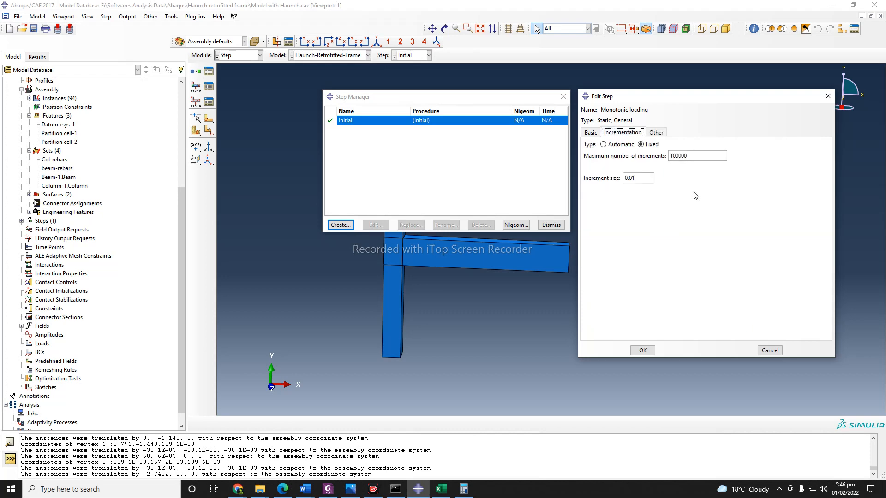
left_click(642, 350)
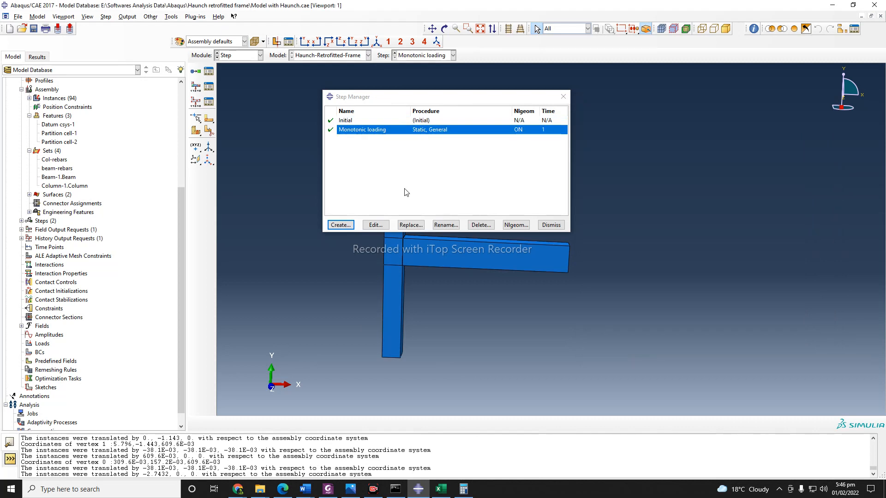
left_click(552, 225)
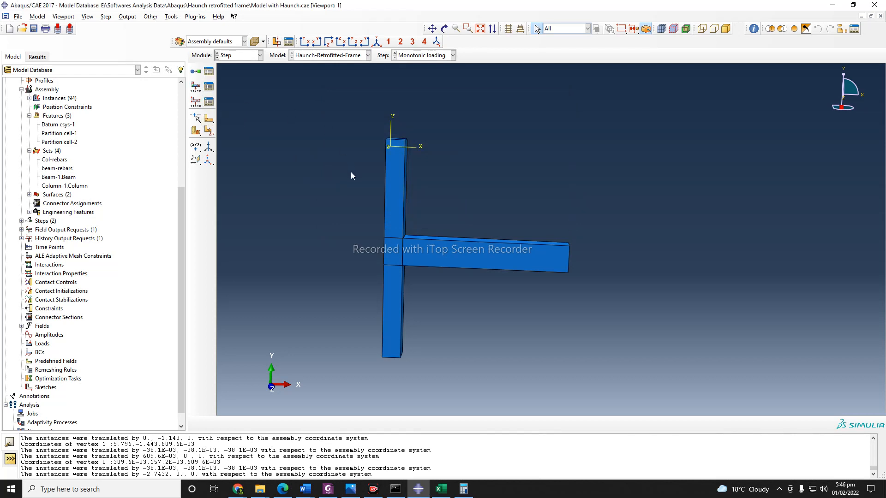
Step: Open the field output request F-Output-1 of the Monotonic loading step for editing
scroll(337, 169, "down", 1)
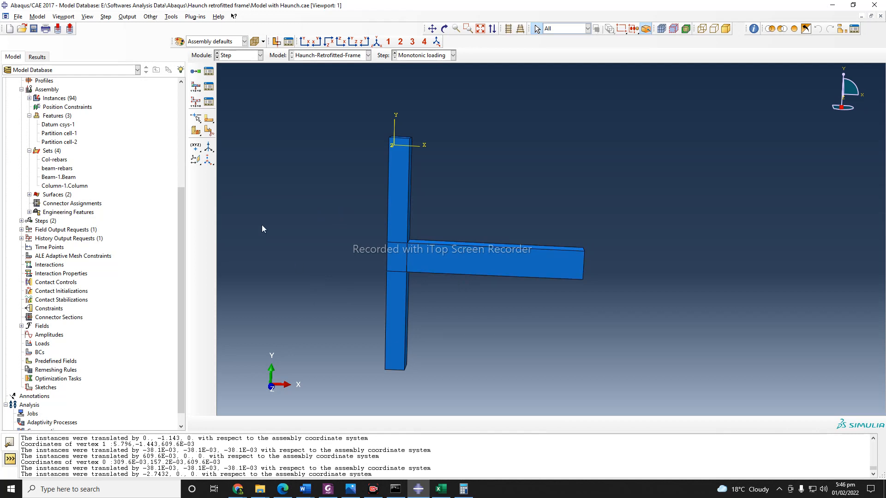
scroll(516, 138, "up", 2)
scroll(226, 113, "down", 1)
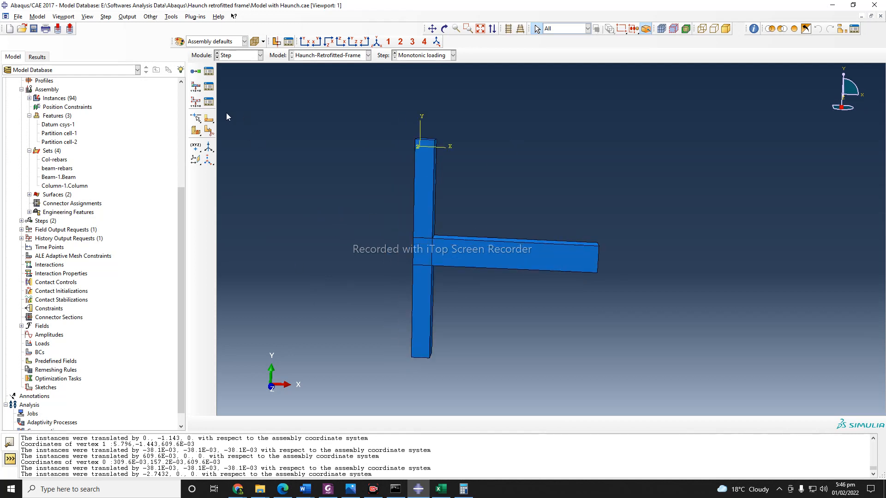
scroll(478, 328, "down", 1)
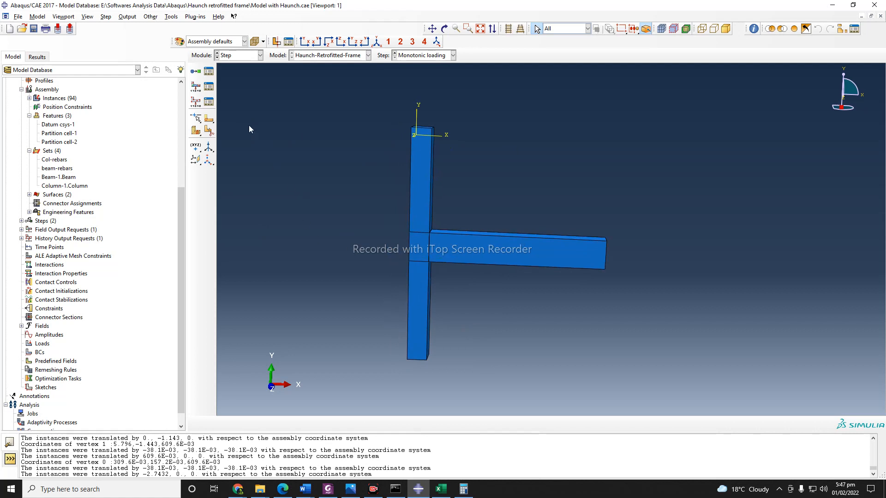
left_click(211, 90)
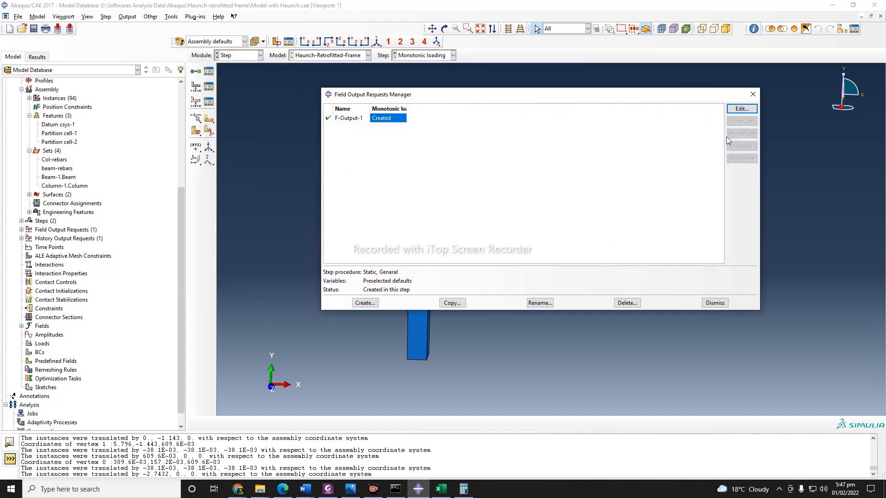
left_click(741, 110)
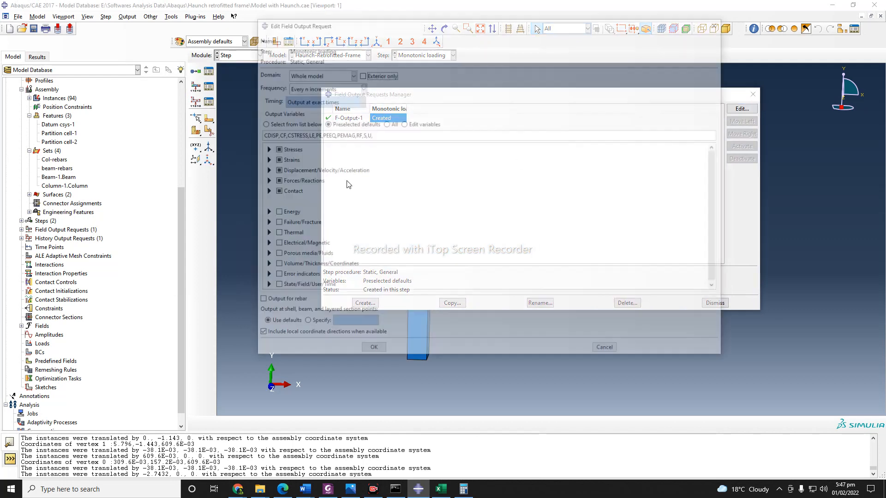
left_click_drag(445, 23, 423, 40)
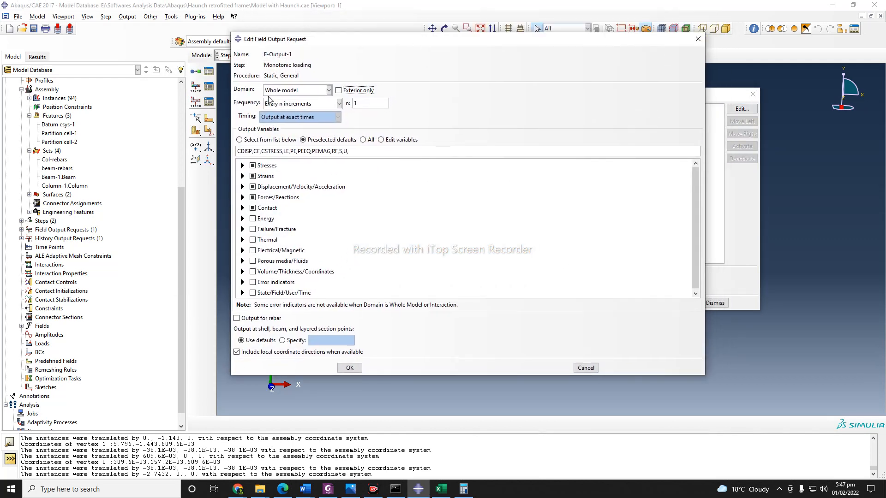
Step: Keep the output domain as Whole model and the output frequency as Every n increments
left_click(329, 90)
left_click(329, 91)
left_click_drag(438, 41, 536, 53)
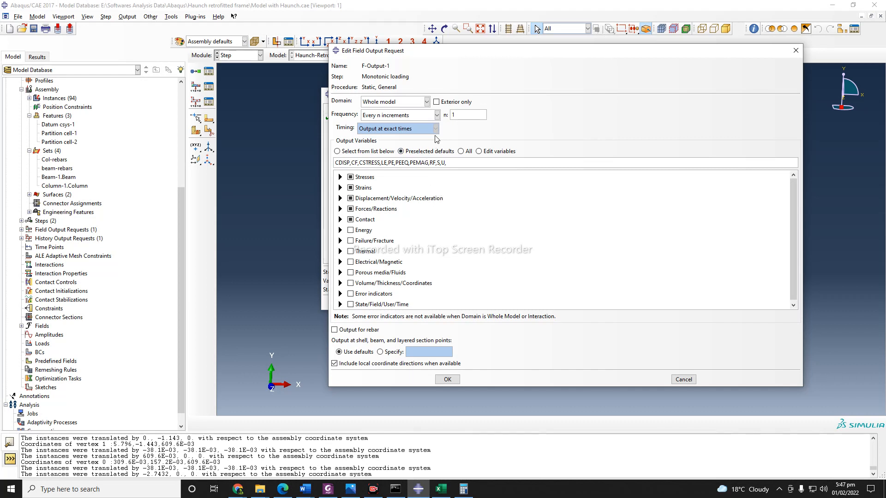
left_click(437, 115)
left_click(390, 122)
left_click_drag(535, 56, 570, 74)
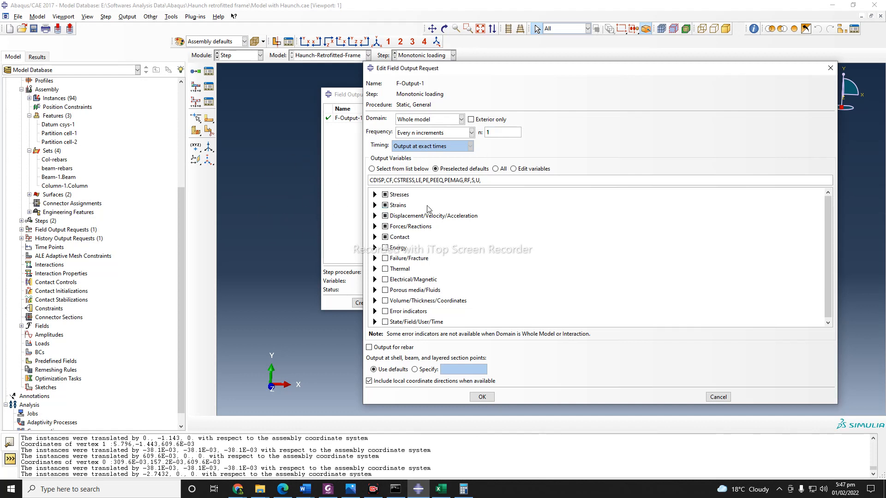
mouse_move(568, 78)
left_mouse_down()
mouse_move(557, 95)
mouse_move(554, 87)
left_mouse_up()
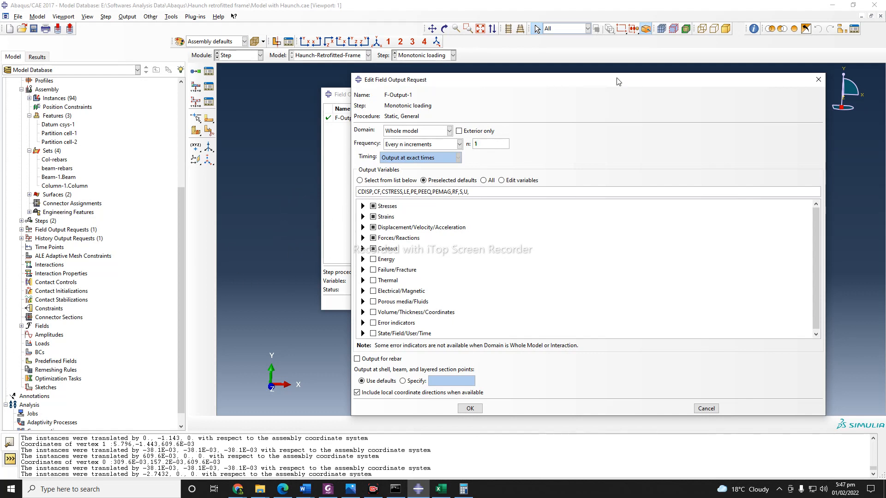
left_click_drag(616, 80, 634, 87)
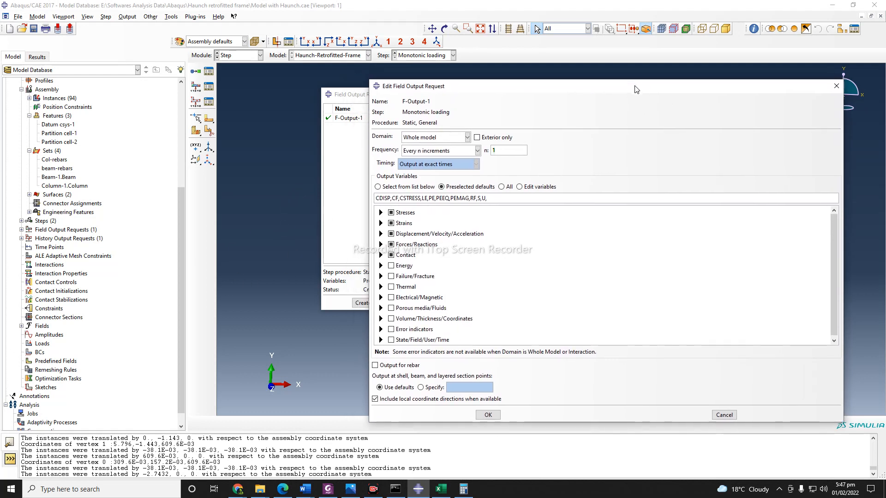
Step: Try an output interval of every 10 increments and set it back to 1
double_click(505, 150)
left_click(509, 152)
left_click_drag(506, 150, 477, 156)
left_click_drag(585, 91, 594, 94)
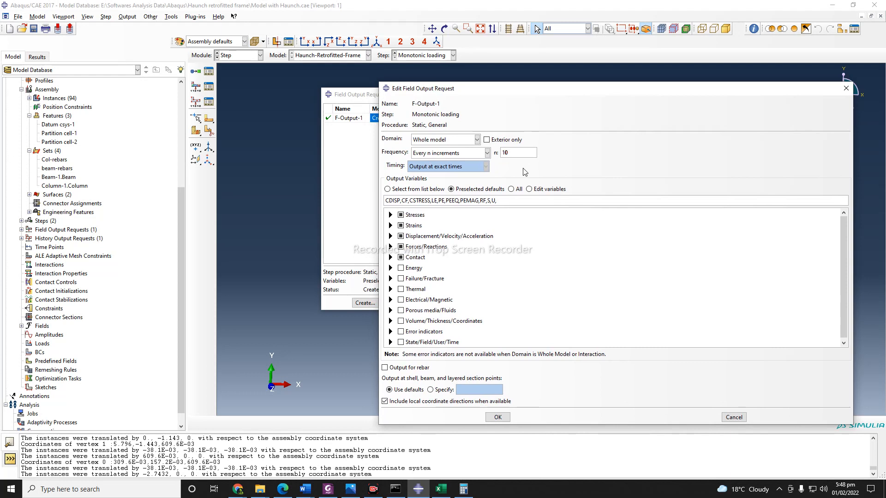
left_click_drag(559, 91, 549, 94)
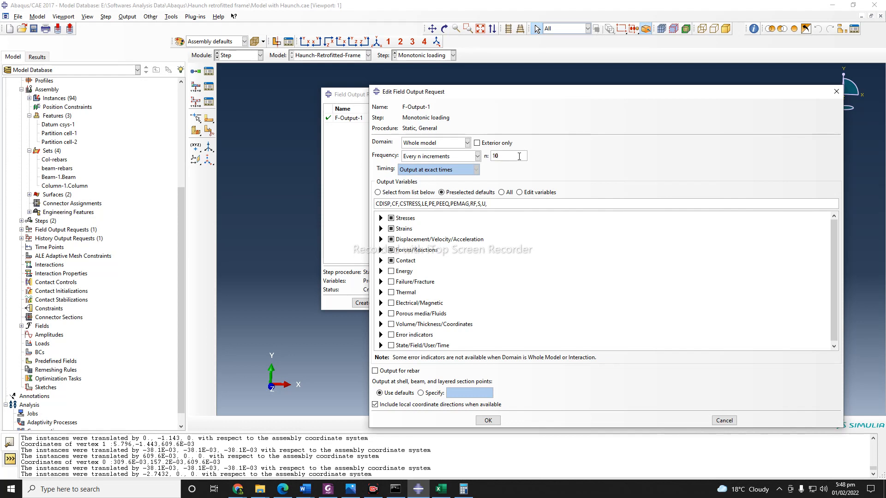
key("BackSpace")
left_click_drag(571, 94, 583, 90)
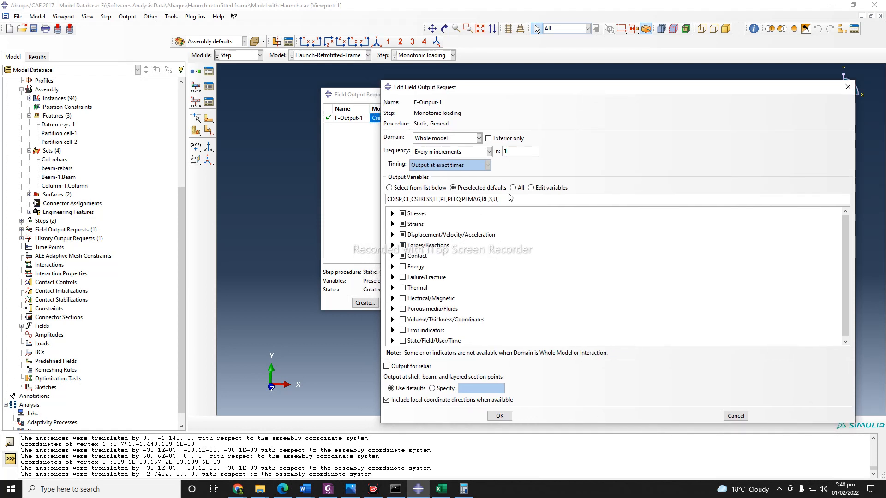
Step: Deselect the preselected Stresses, Strains, Displacement/Velocity/Acceleration, Forces/Reactions and Contact output variables
left_click(453, 188)
left_click(403, 255)
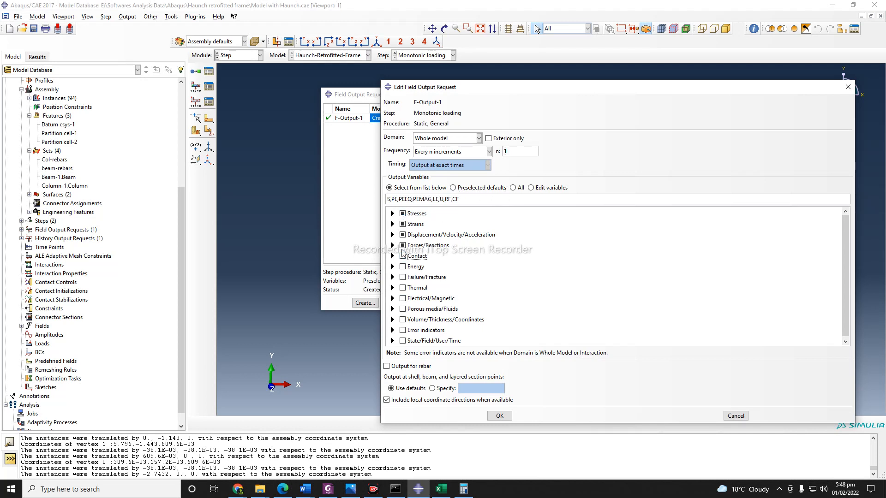
left_click(402, 244)
left_click(402, 235)
left_click(402, 224)
left_click(403, 214)
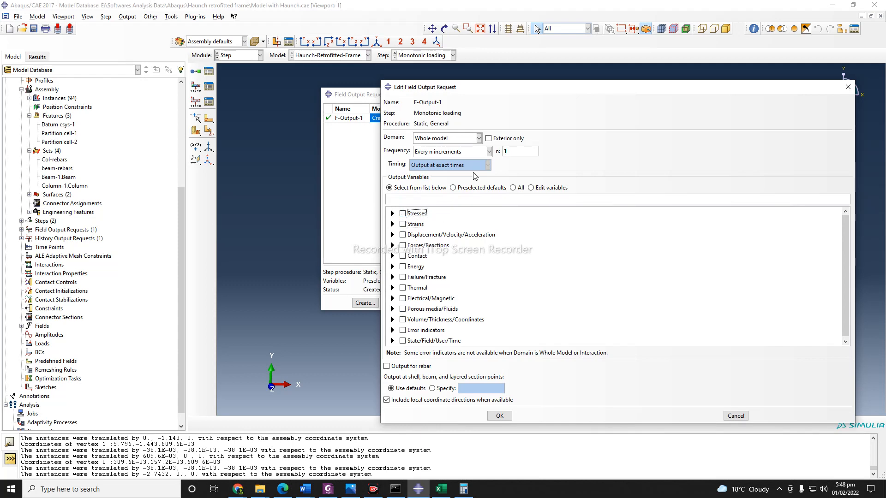
Step: Request the stress outputs S (stress components and invariants) and MISES (Mises equivalent stress)
left_click_drag(630, 89, 569, 57)
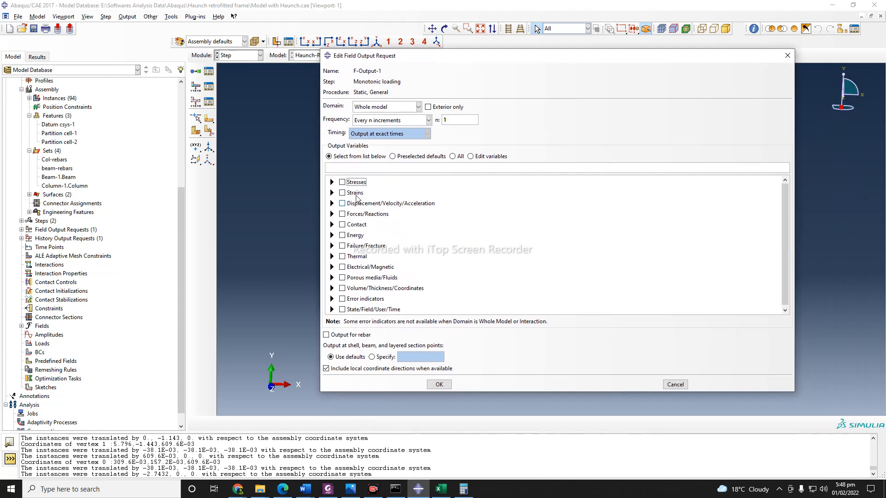
left_click(332, 183)
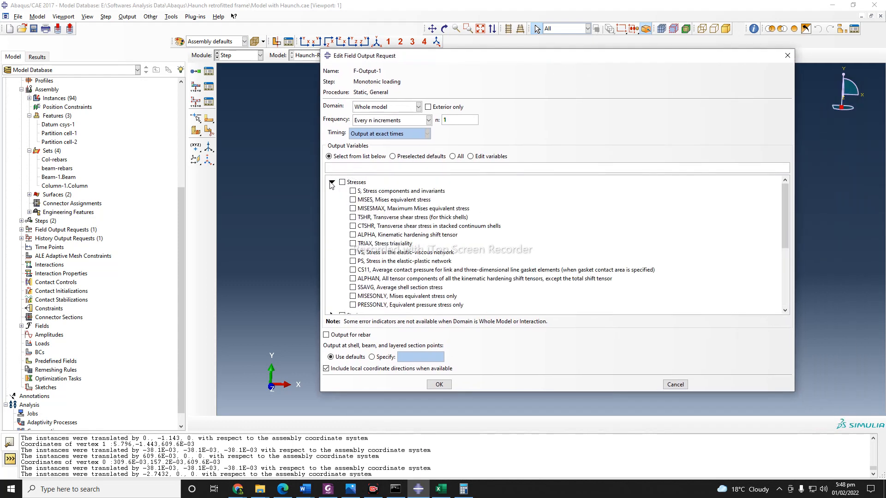
left_click(353, 191)
left_click(353, 200)
scroll(389, 253, "down", 2)
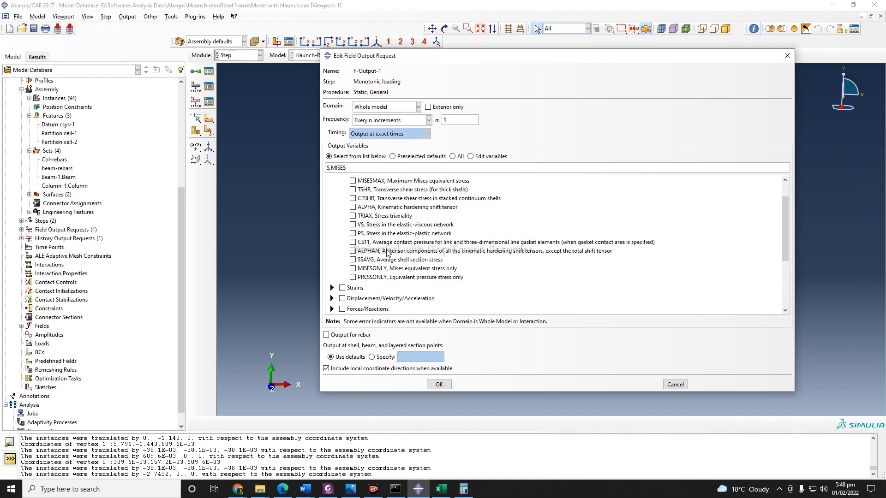
scroll(392, 204, "down", 6)
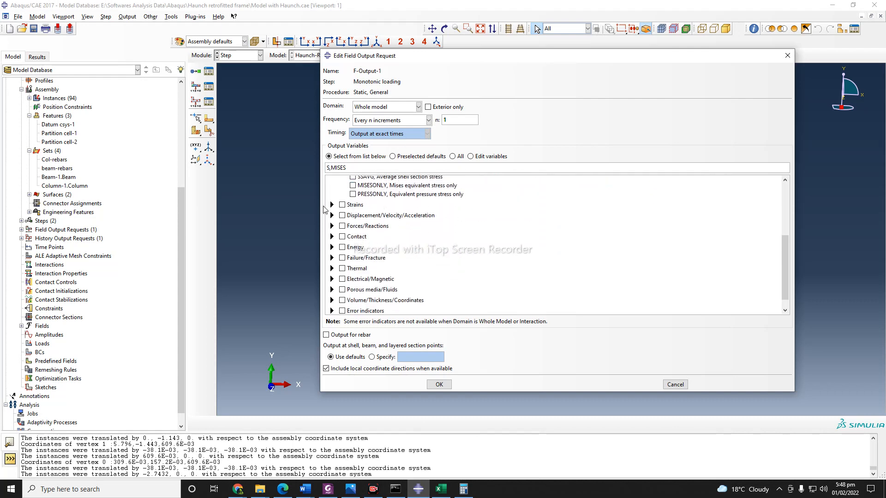
Step: Request the strain outputs E (total strain), PEEQ (equivalent plastic strain) and LE (logarithmic strain)
left_click(332, 205)
scroll(334, 203, "down", 2)
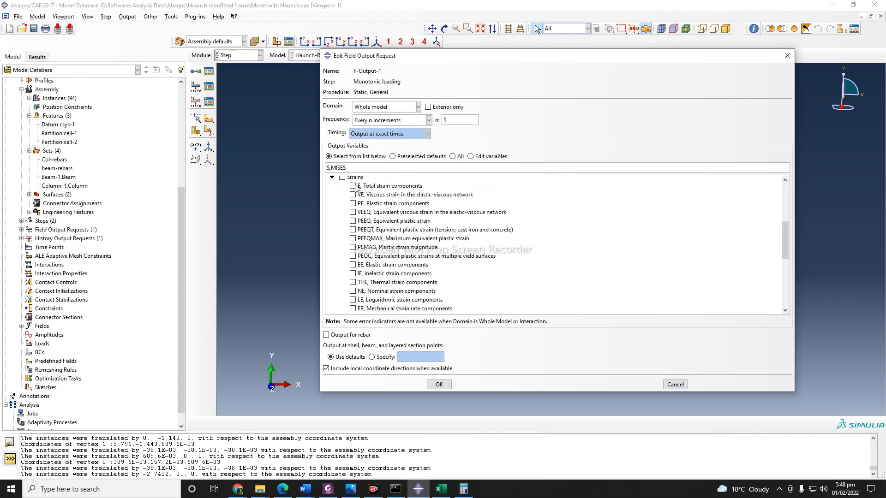
left_click(353, 187)
left_click(352, 221)
scroll(341, 284, "down", 1)
scroll(341, 284, "down", 2)
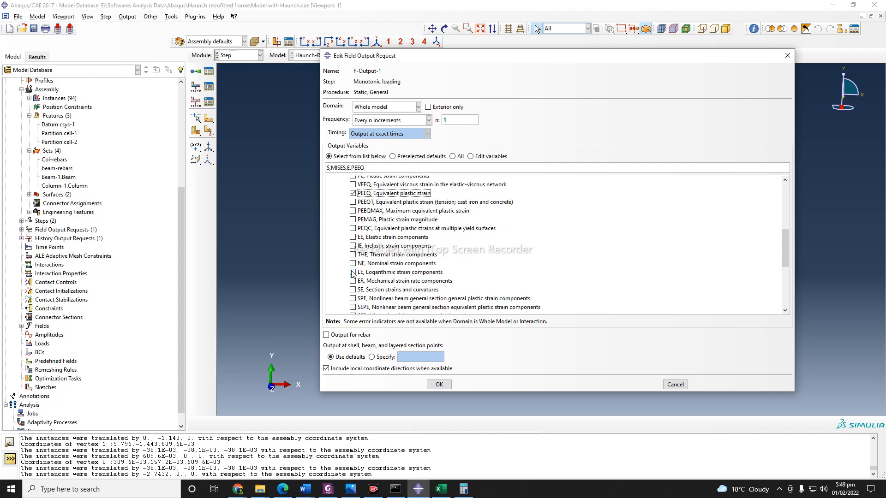
left_click(353, 272)
scroll(331, 254, "down", 5)
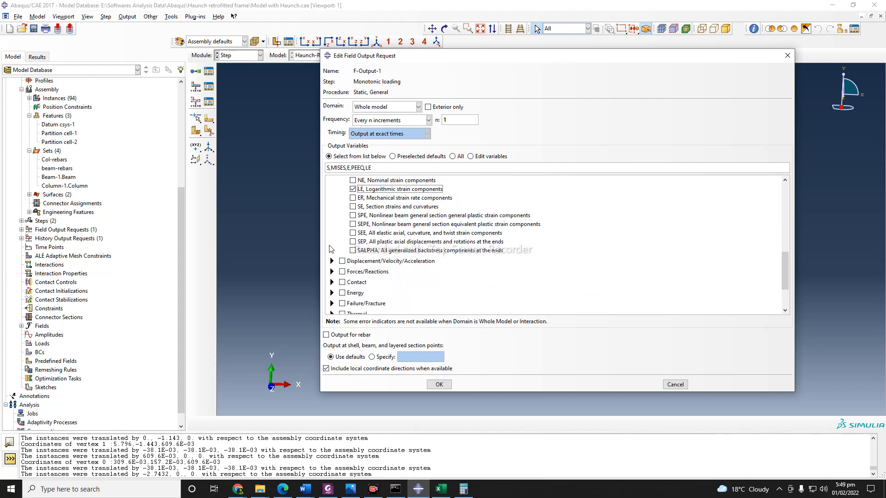
Step: Request the displacement output U (translations and rotations) for the field output
left_click(332, 205)
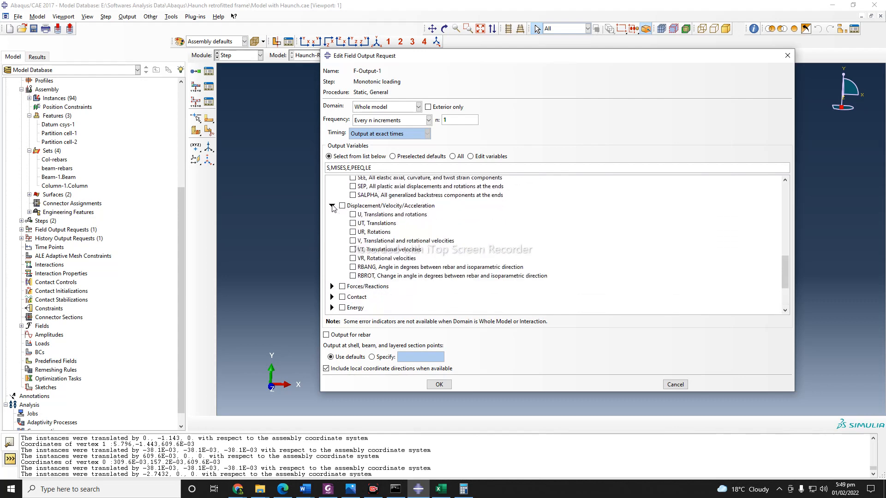
left_click(354, 215)
scroll(337, 255, "down", 4)
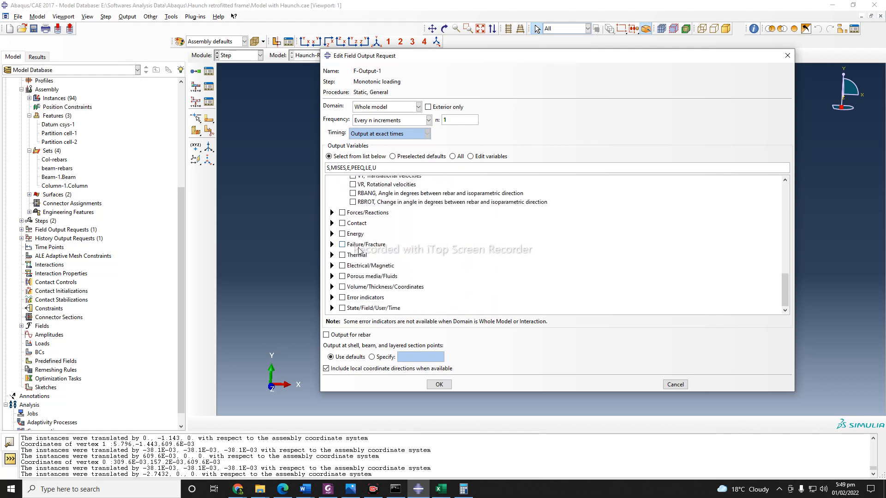
scroll(340, 249, "up", 5)
scroll(464, 251, "up", 1)
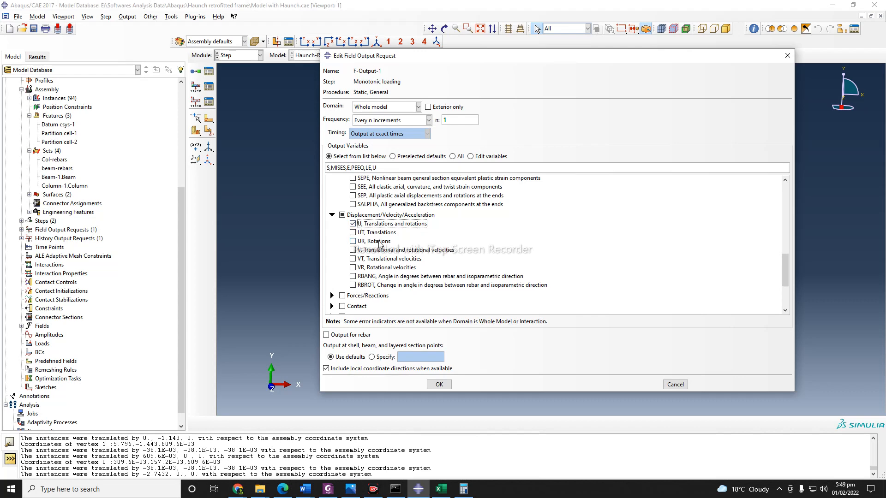
scroll(415, 247, "down", 3)
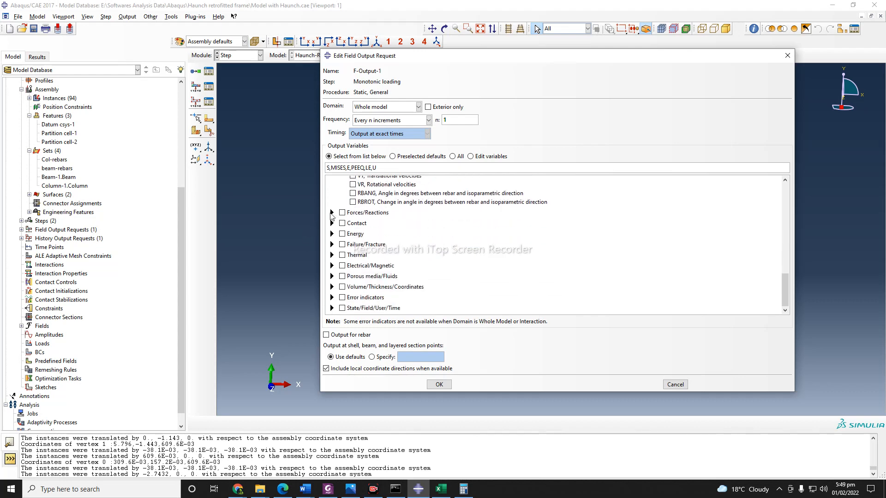
Step: Request the force output RF (reaction forces and moments) for the field output
left_click(332, 213)
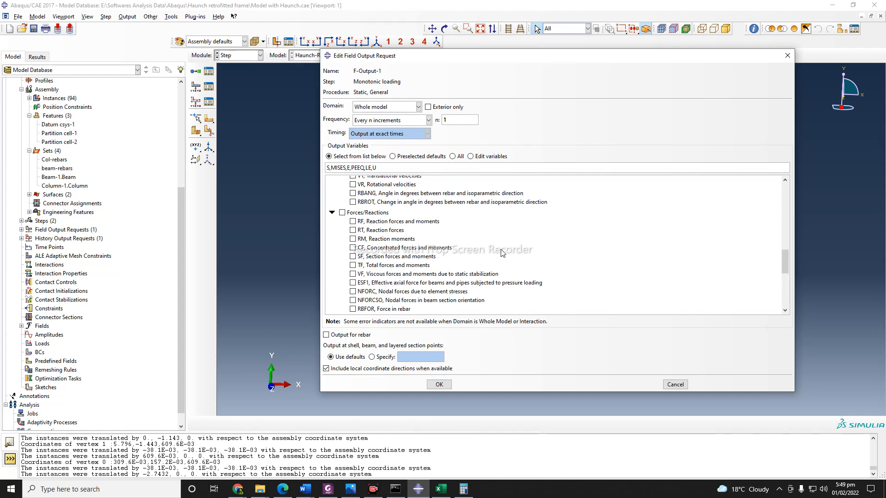
scroll(502, 252, "down", 1)
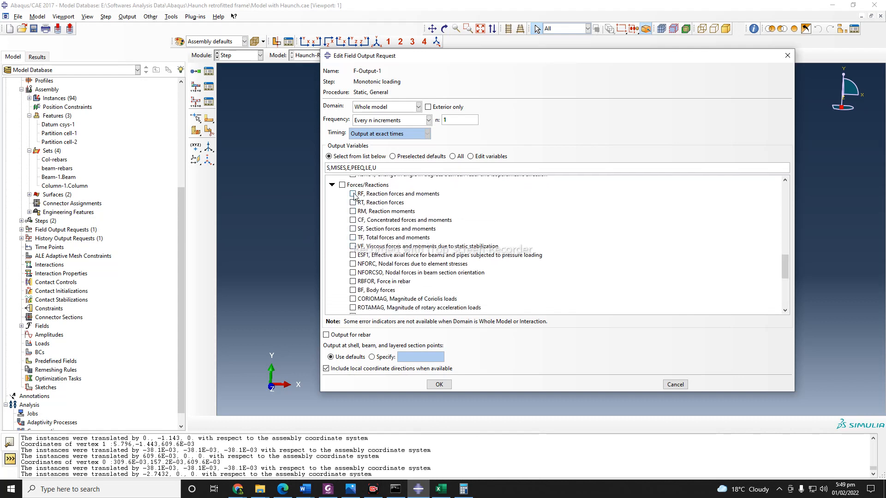
left_click(353, 195)
scroll(415, 226, "up", 3)
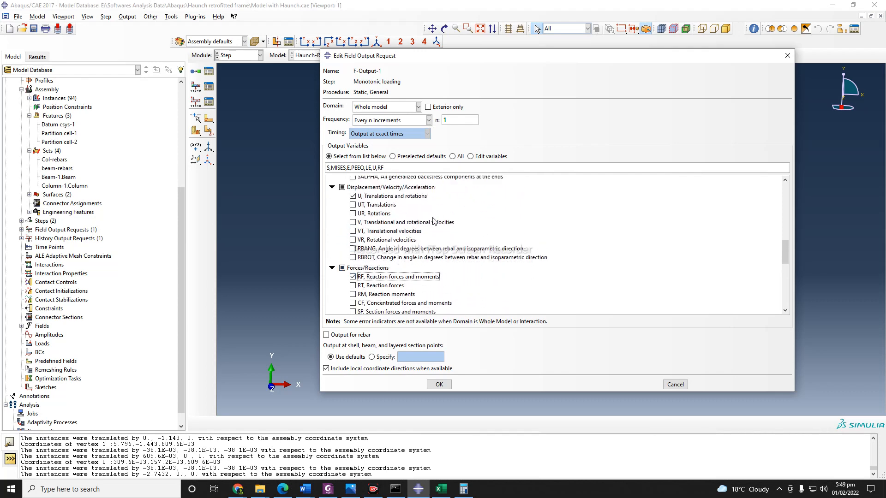
scroll(432, 222, "down", 1)
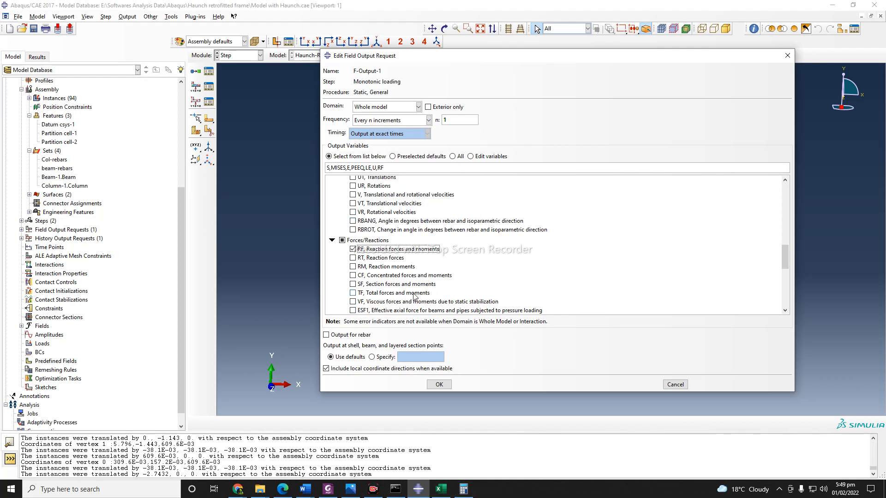
scroll(374, 237, "down", 1)
scroll(374, 237, "down", 2)
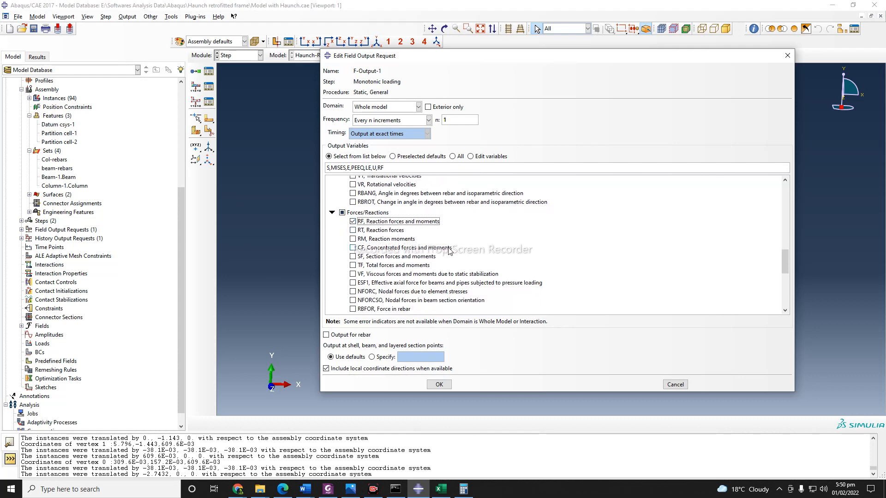
scroll(450, 252, "down", 2)
scroll(450, 251, "down", 1)
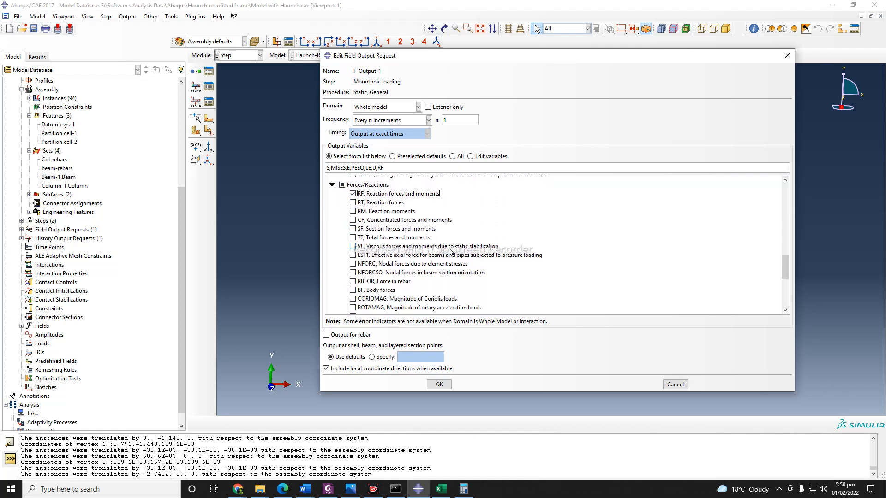
Step: Request the failure outputs DAMAGEC (compressive damage), DAMAGET (tensile damage) and SDEG (scalar stiffness degradation)
scroll(449, 251, "down", 12)
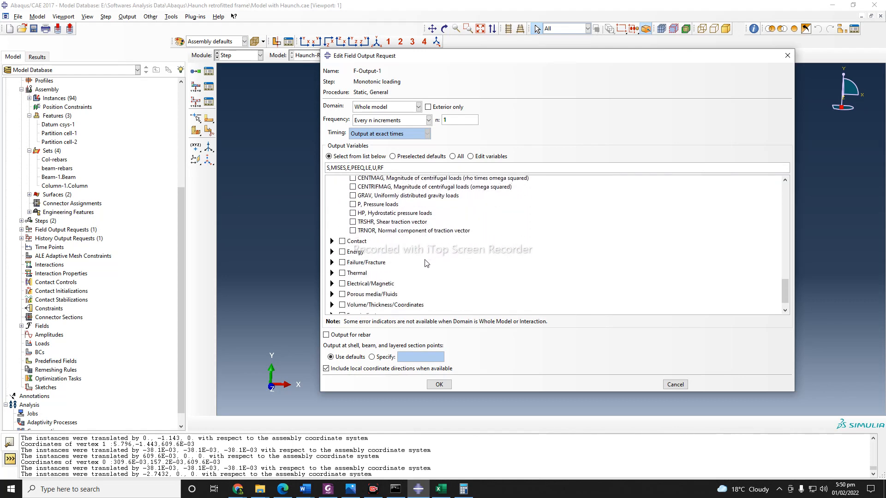
scroll(426, 263, "down", 2)
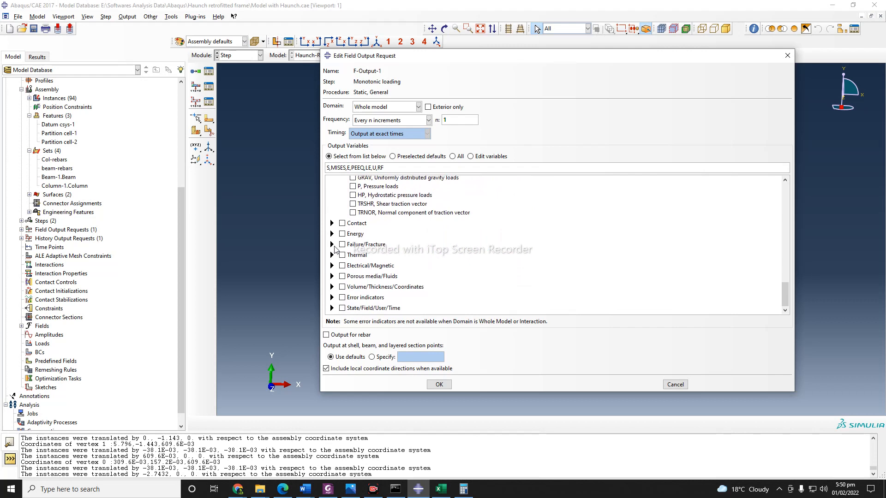
left_click(331, 244)
scroll(355, 236, "down", 3)
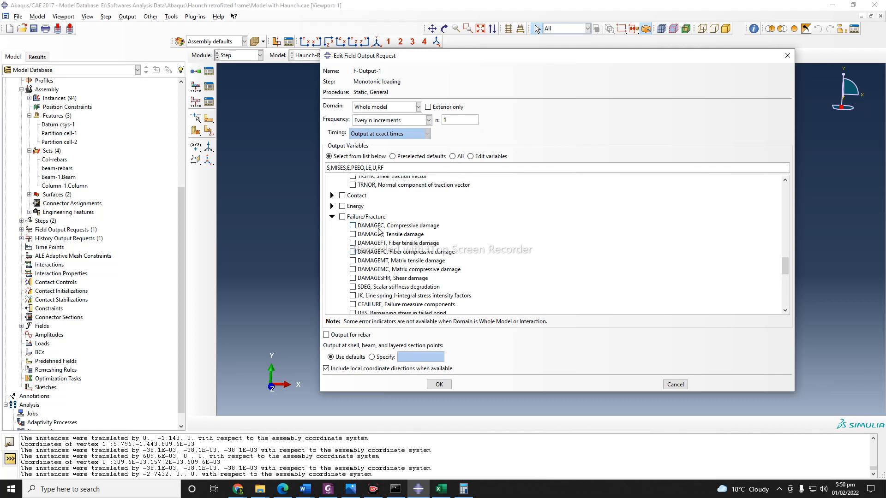
left_click(353, 226)
left_click(353, 234)
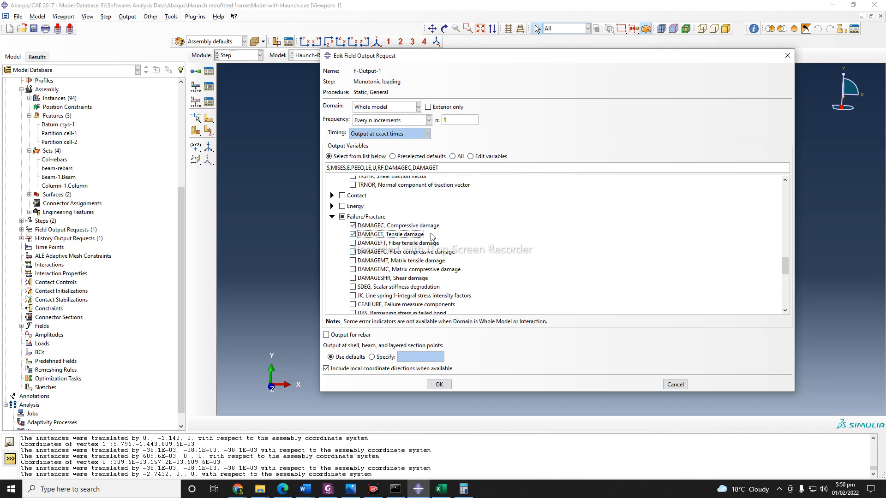
scroll(473, 233, "down", 1)
scroll(473, 233, "down", 3)
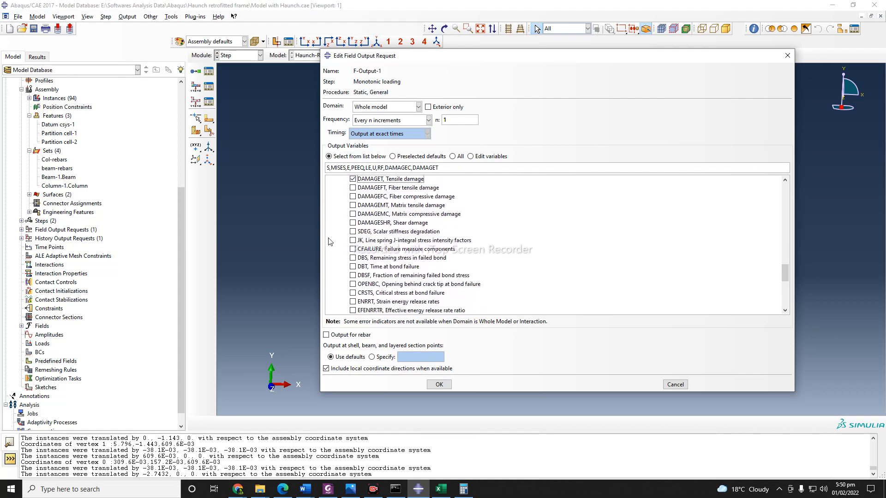
left_click(353, 232)
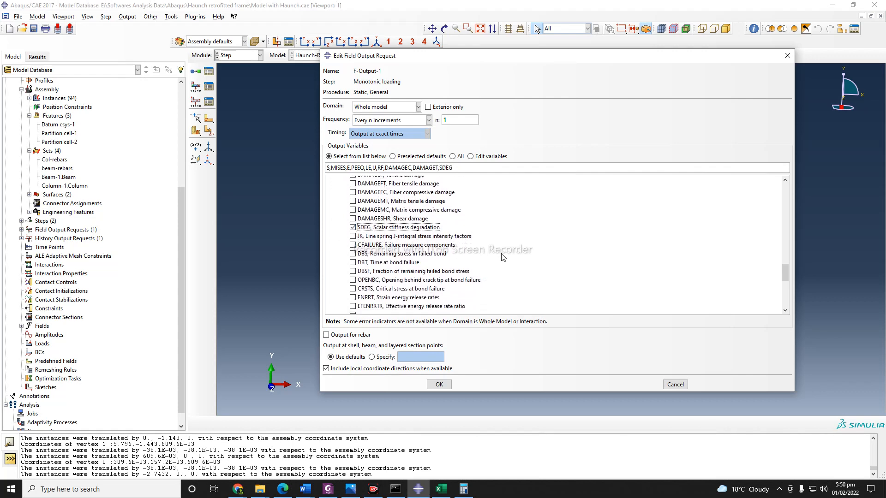
scroll(503, 260, "down", 10)
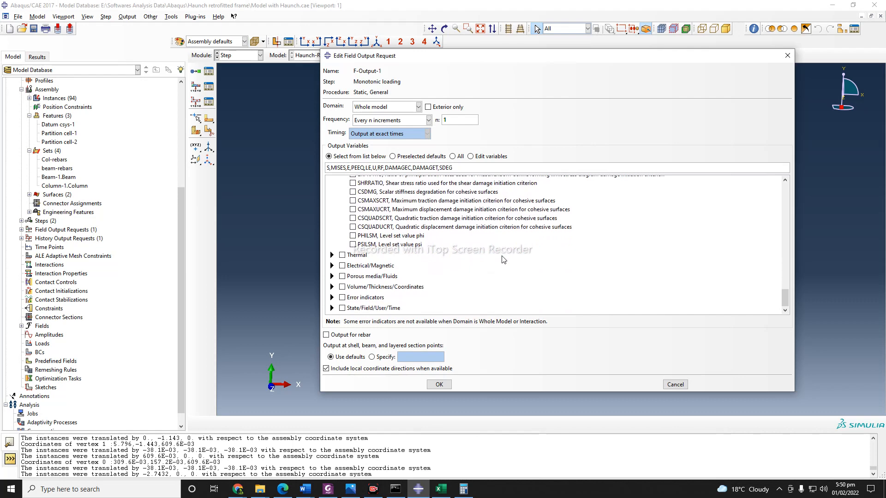
Step: Include output for rebar in the field output request, then save the request and close its manager
scroll(503, 259, "up", 6)
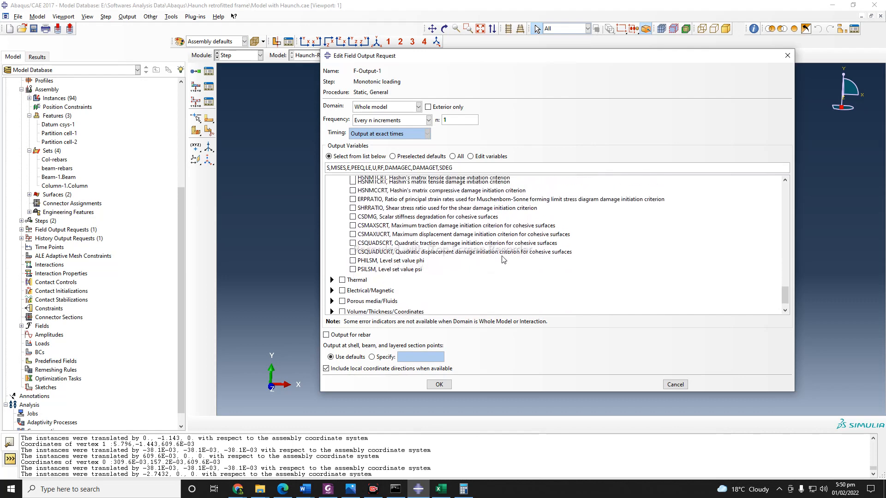
left_click(326, 335)
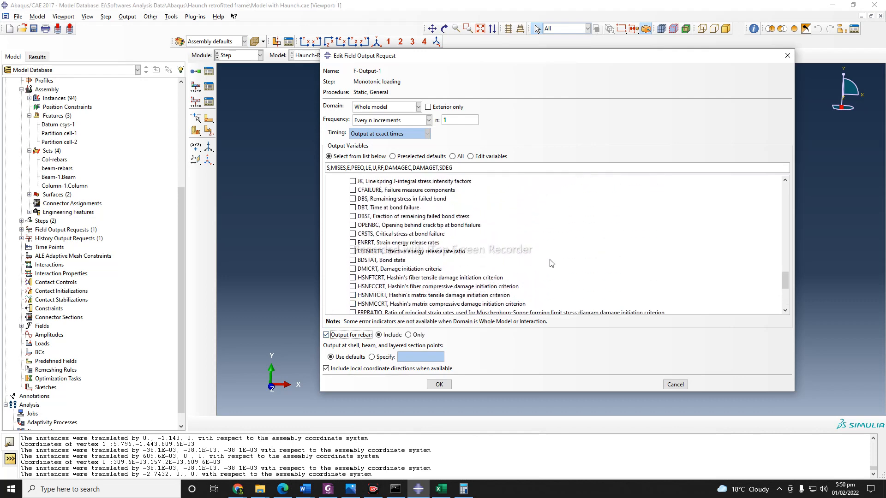
scroll(551, 263, "up", 12)
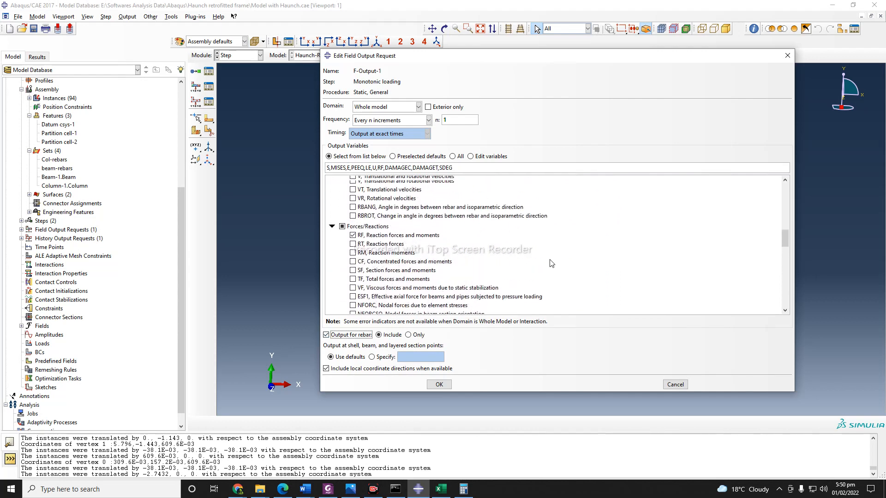
scroll(476, 259, "up", 3)
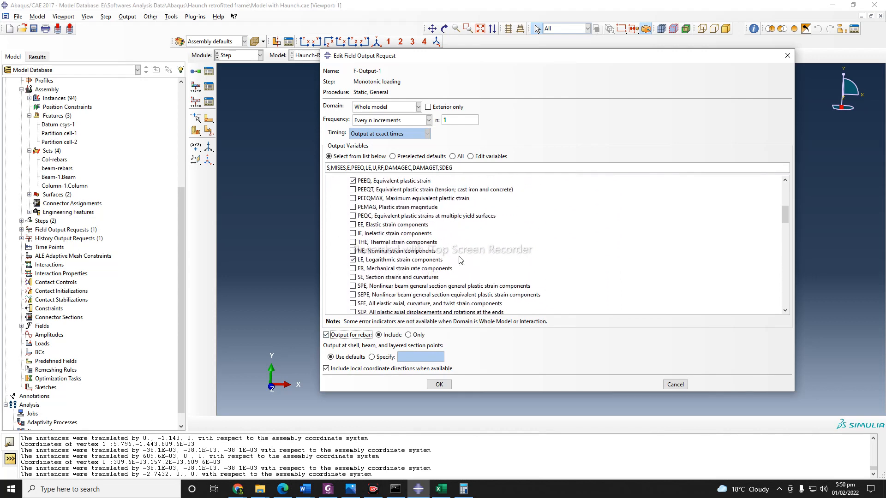
left_click(436, 384)
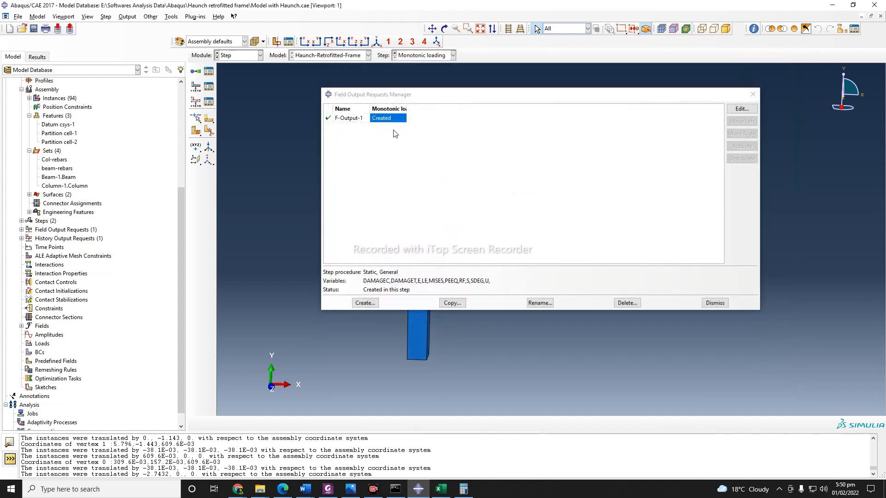
left_click(718, 303)
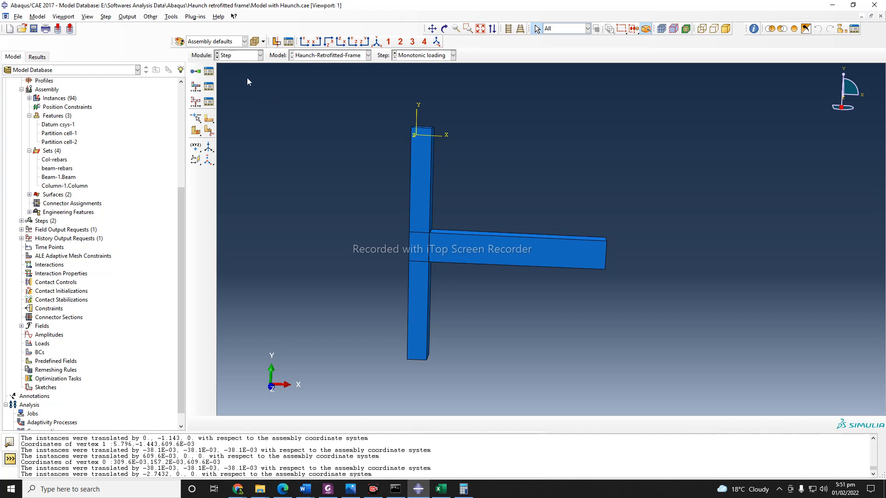
Step: Examine the H-Output-1 history output request of the Monotonic loading step without editing it
left_click(208, 101)
left_click_drag(402, 64, 581, 90)
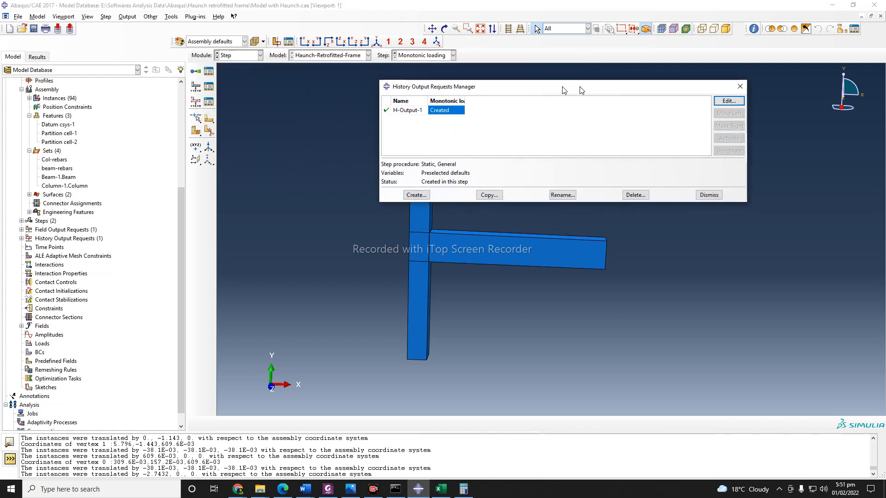
left_click(727, 101)
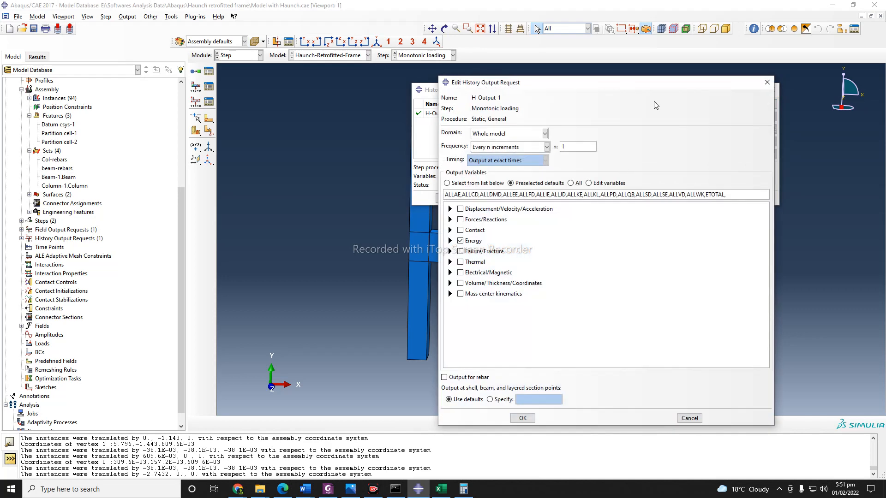
left_click_drag(651, 86, 704, 157)
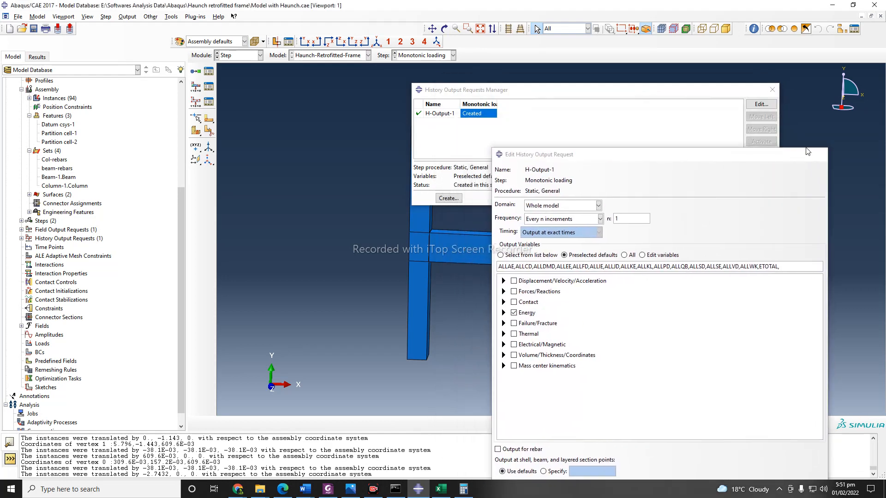
left_click(820, 154)
left_click_drag(669, 93, 713, 83)
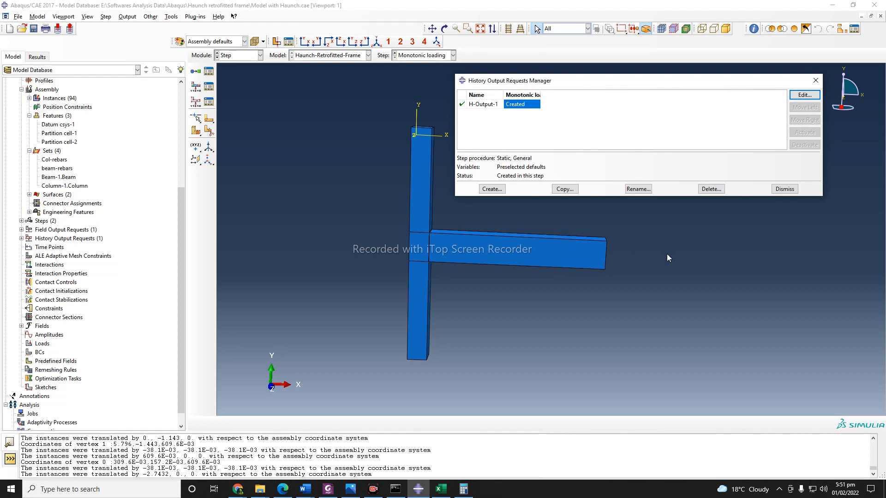
left_click(786, 189)
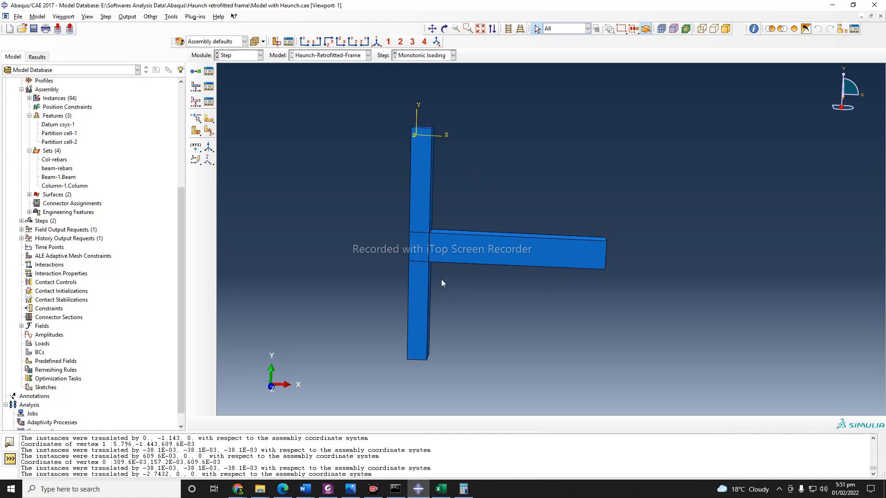
left_click(444, 29)
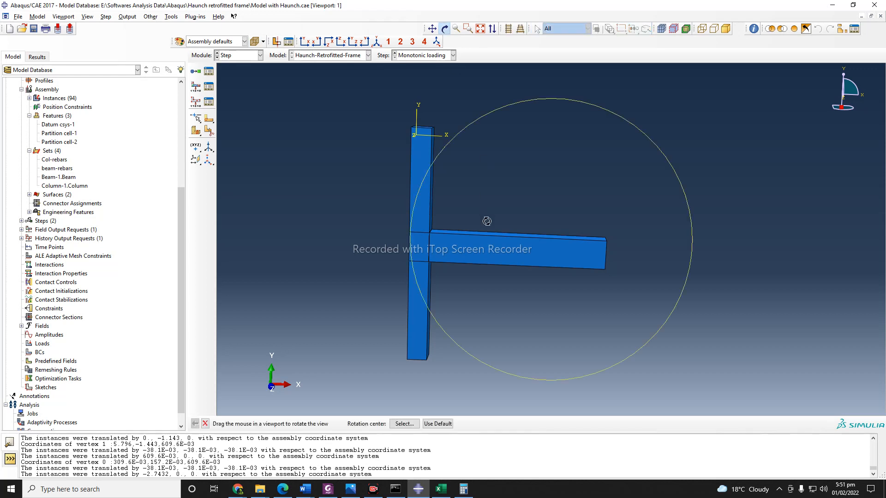
left_click_drag(485, 219, 525, 305)
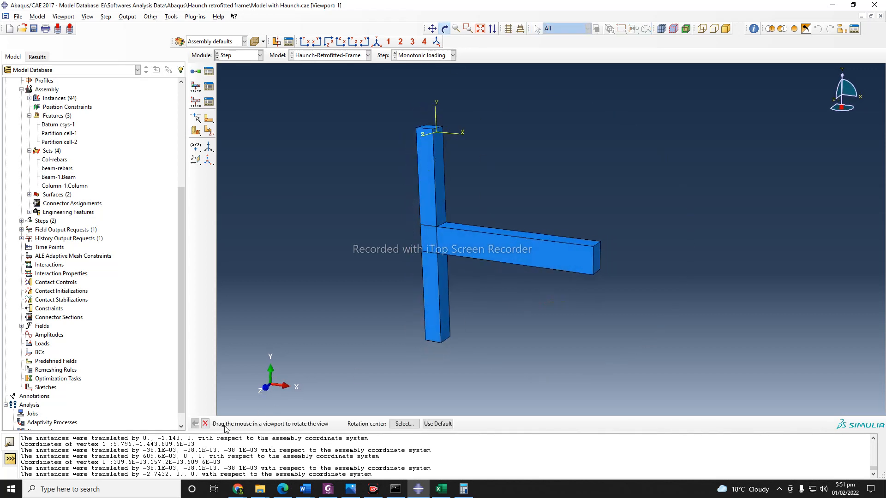
left_click(206, 424)
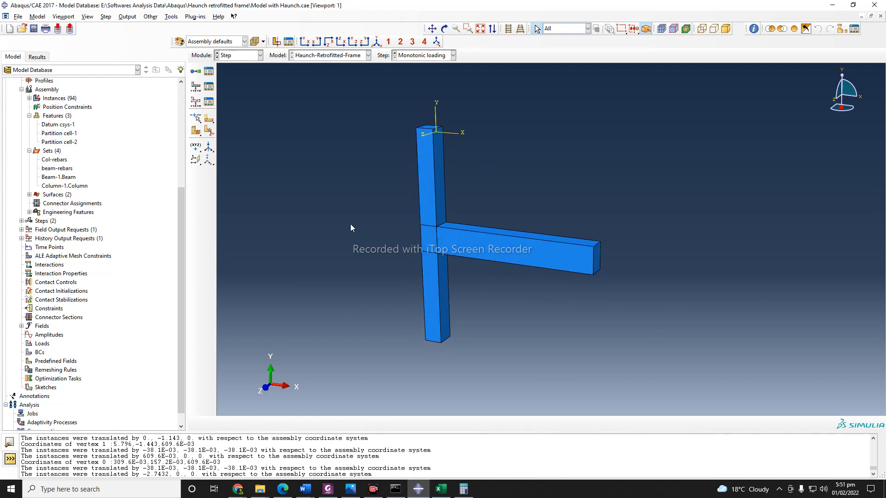
scroll(601, 307, "up", 1)
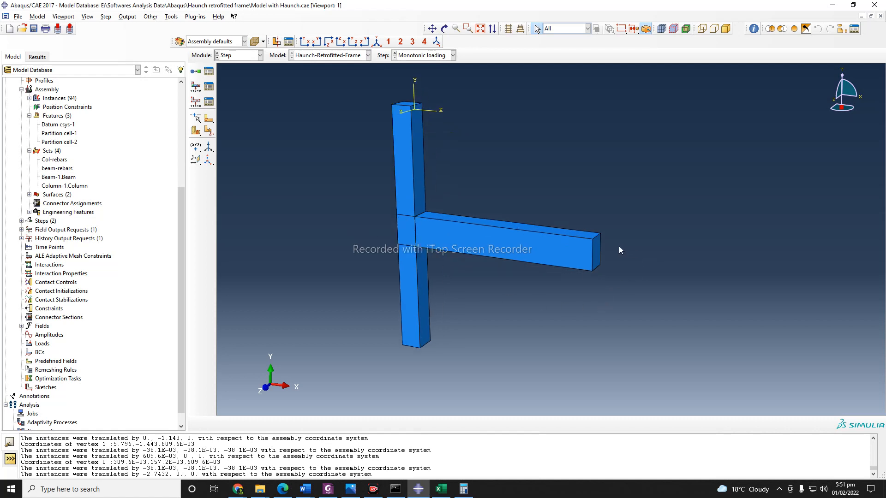
left_click(597, 255)
Step: Review the domain, frequency and preselected energy variables of H-Output-1 once more and close the history output manager
left_click(209, 102)
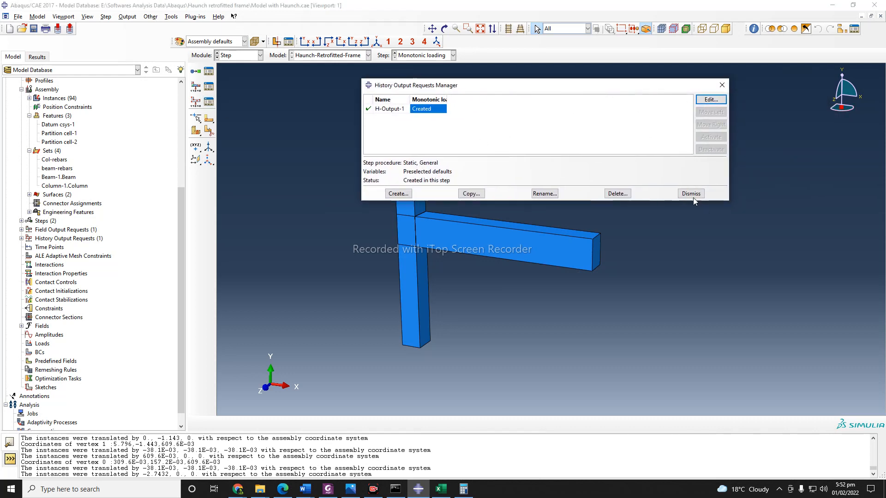
left_click(784, 189)
left_click(208, 101)
left_click(711, 100)
left_click_drag(597, 159, 233, 93)
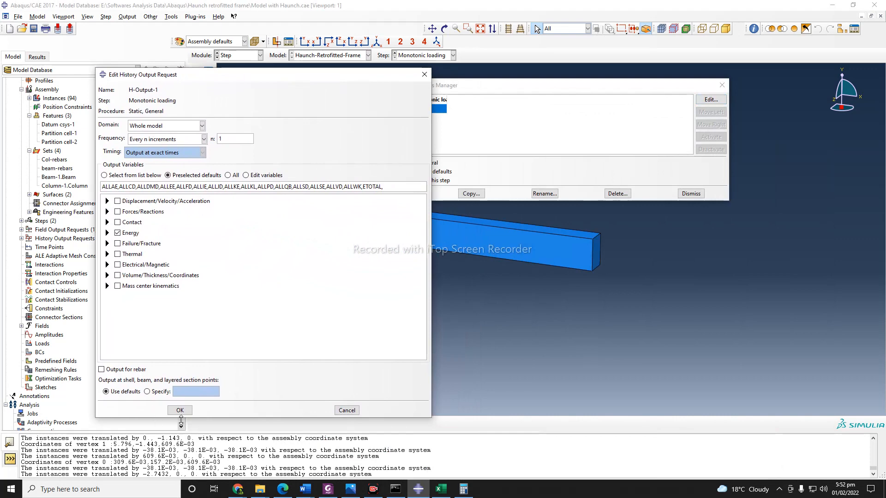
left_click(206, 418)
left_click(692, 195)
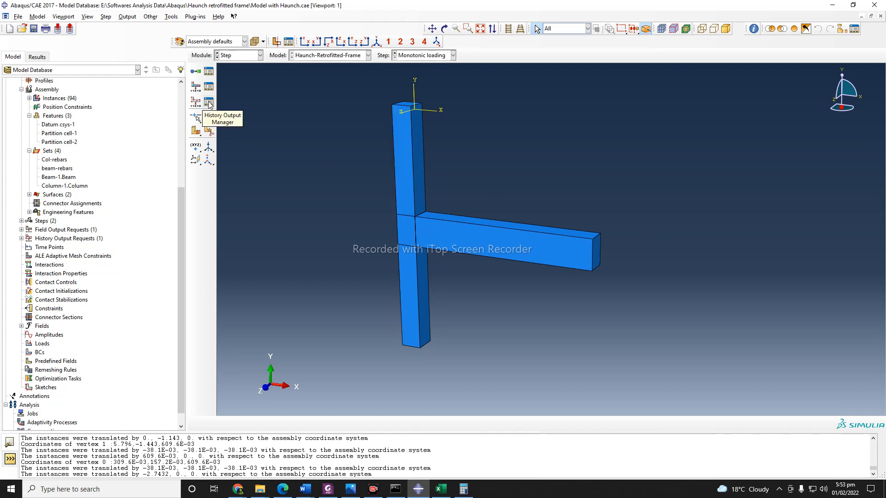
left_click(260, 55)
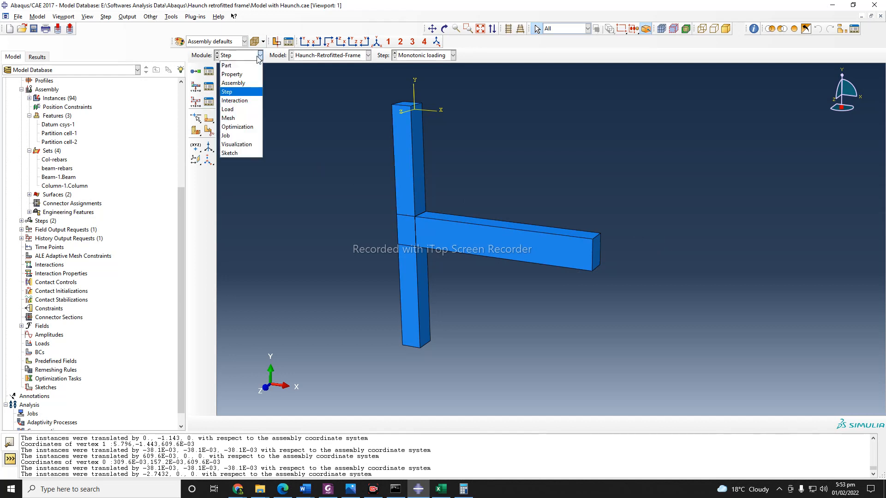
left_click(299, 119)
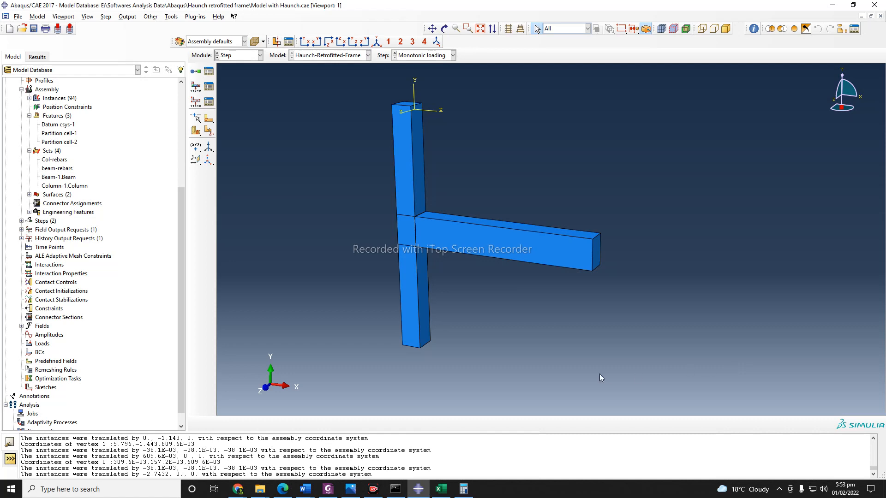
scroll(715, 314, "up", 1)
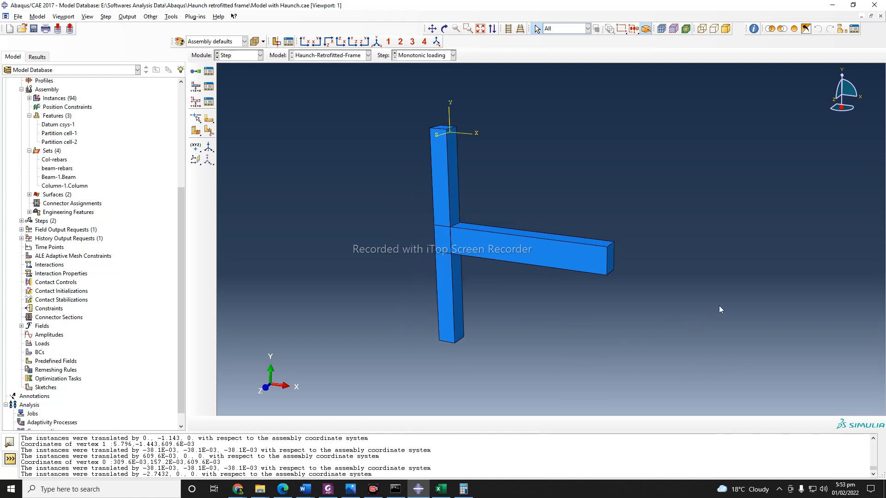